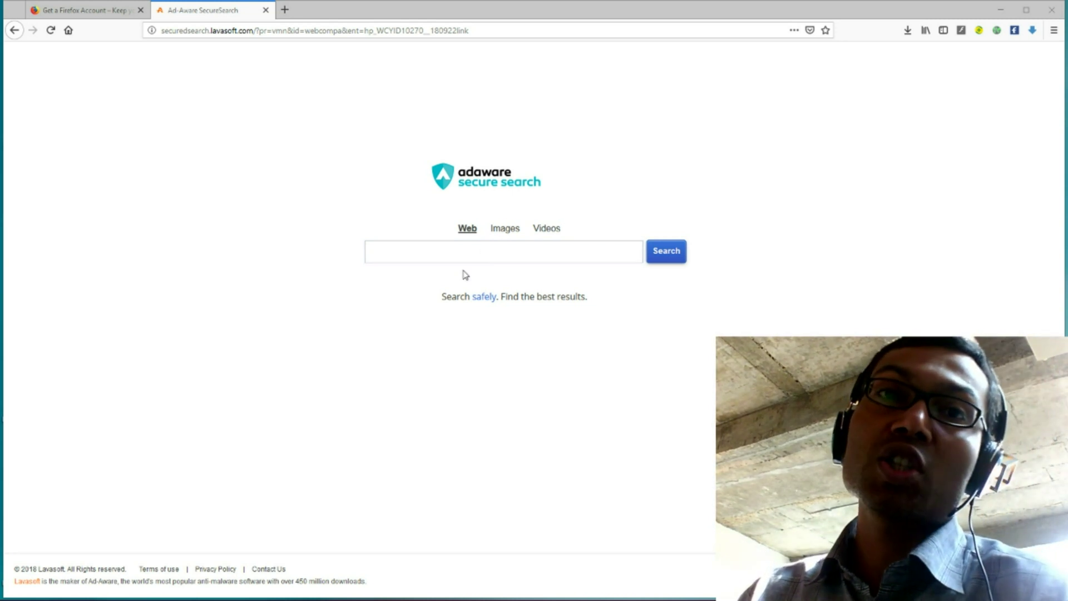
Open the Home settings in Firefox's options
click(81, 10)
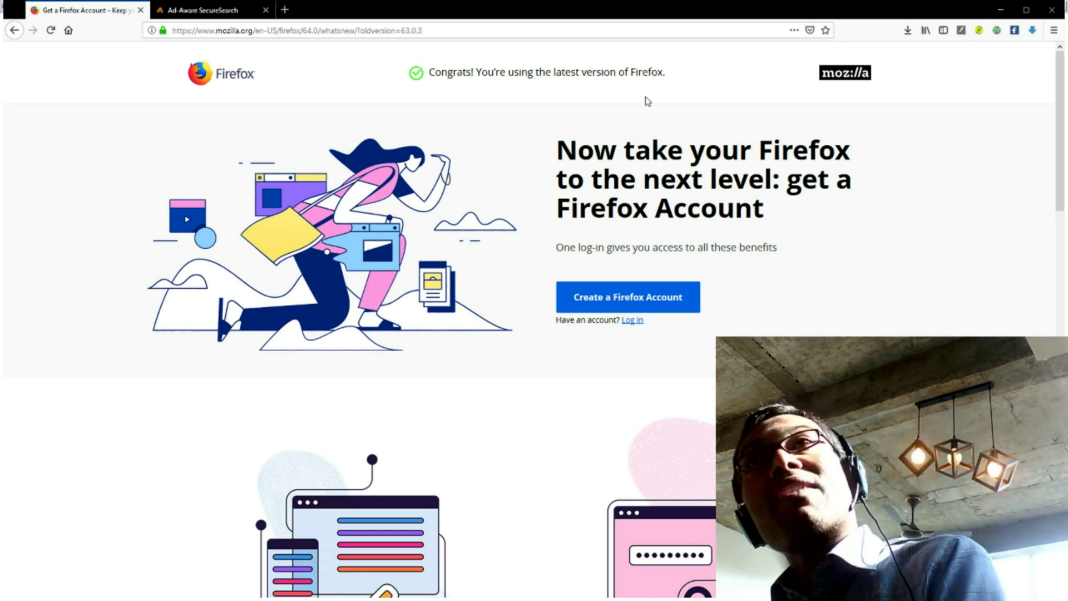
click(212, 11)
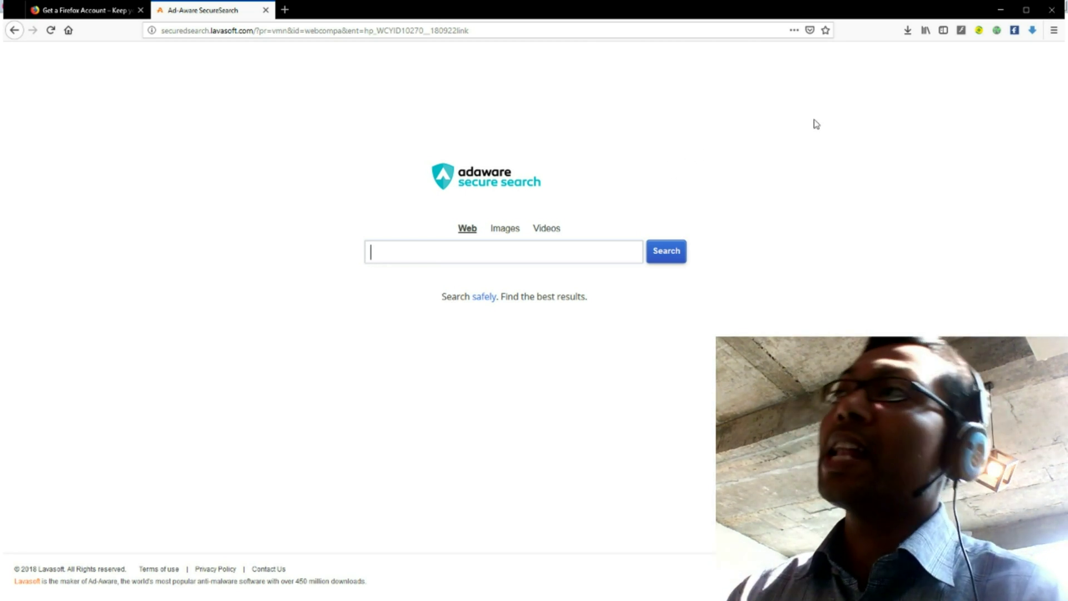
click(1053, 30)
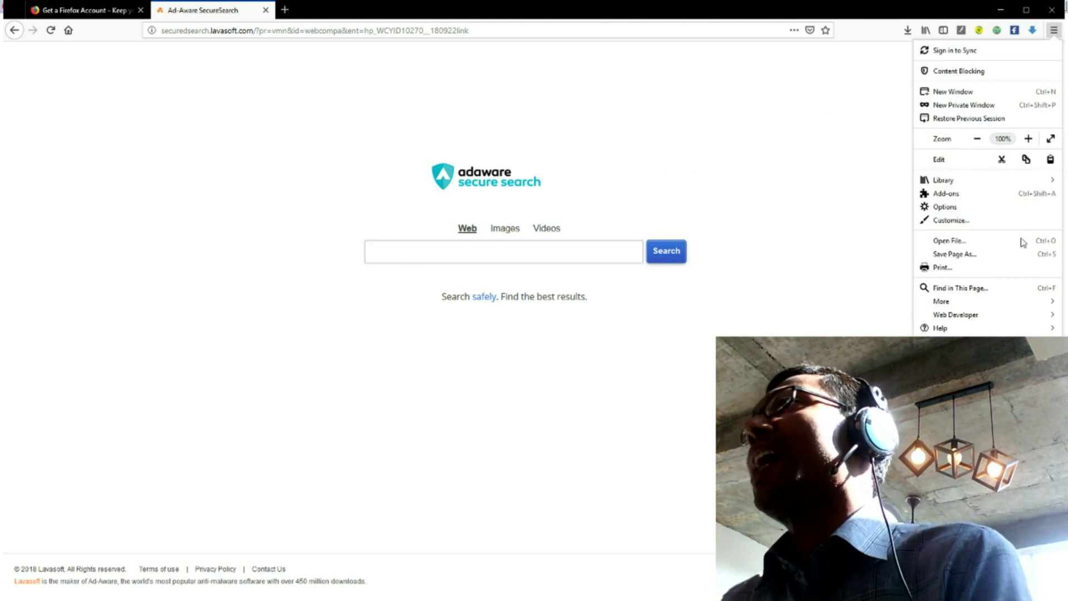
click(953, 208)
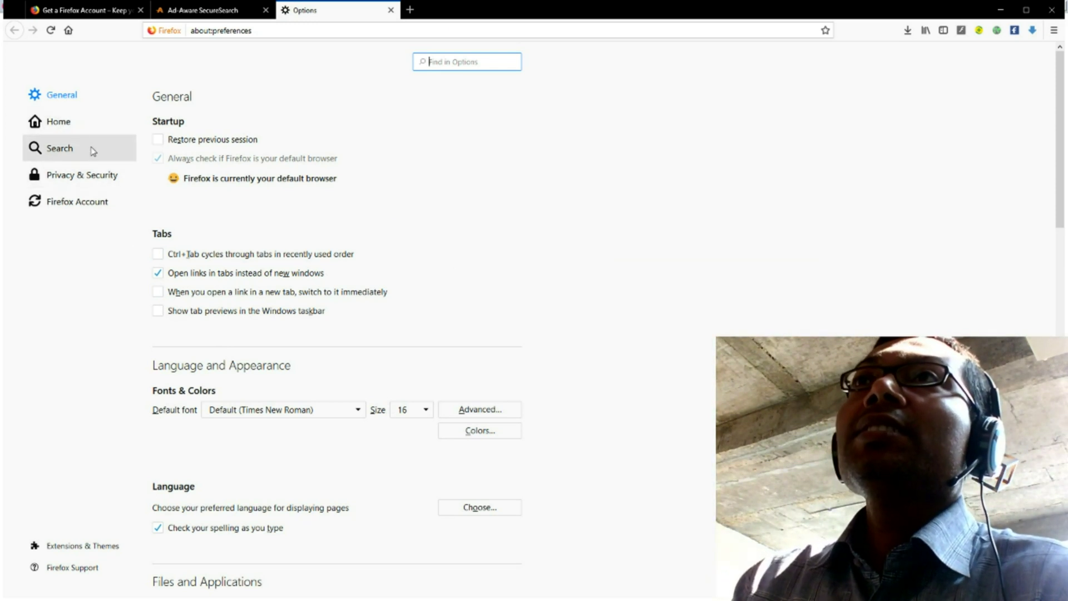
click(62, 128)
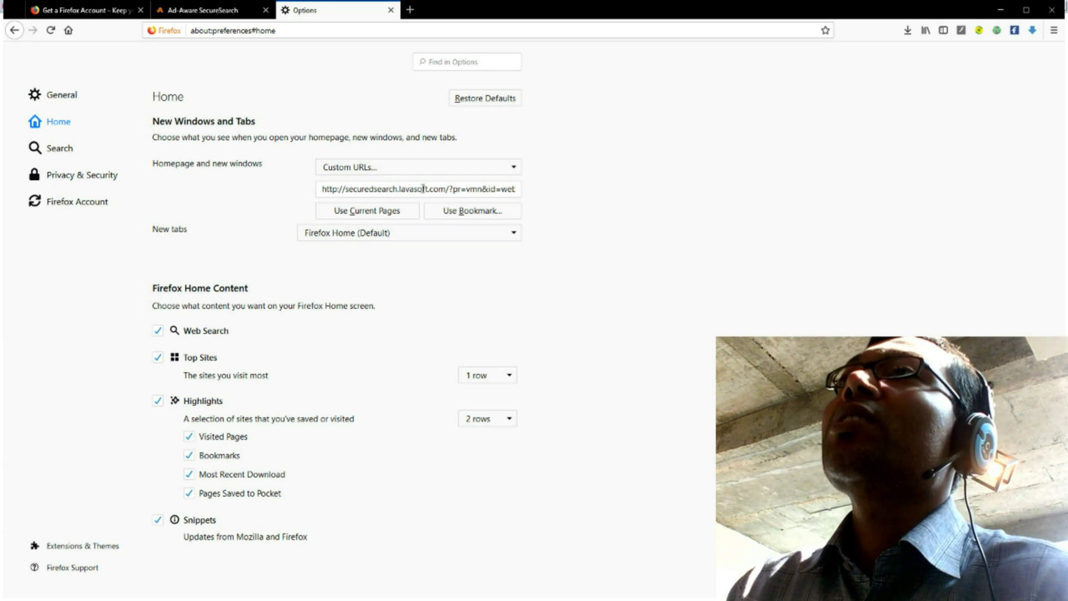
Clear the custom Lavasoft homepage URL and set Homepage and new windows to Firefox Home (Default)
drag(330, 191, 503, 186)
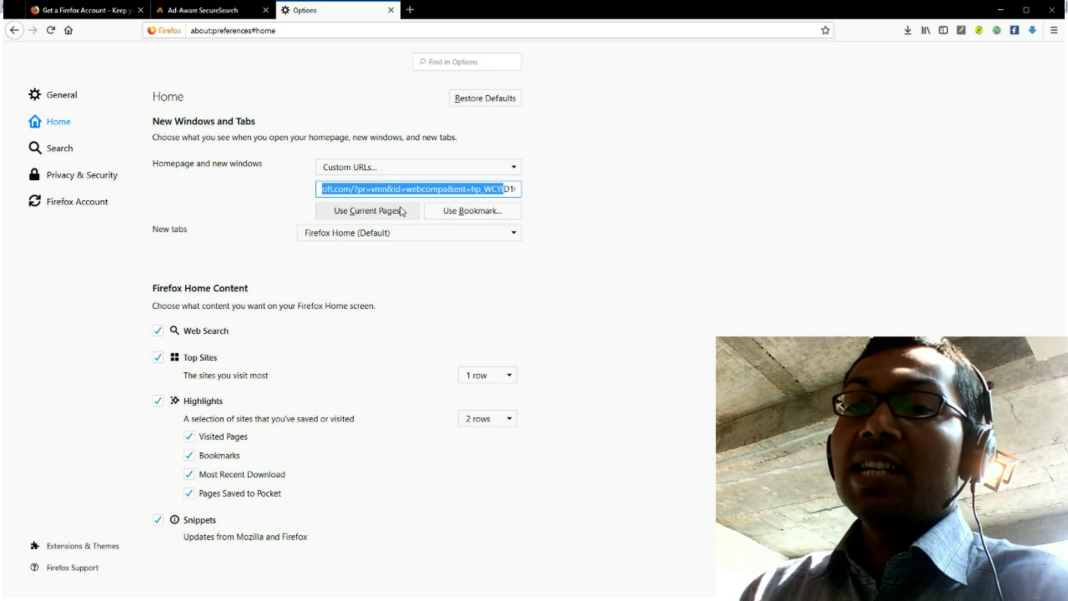
click(418, 188)
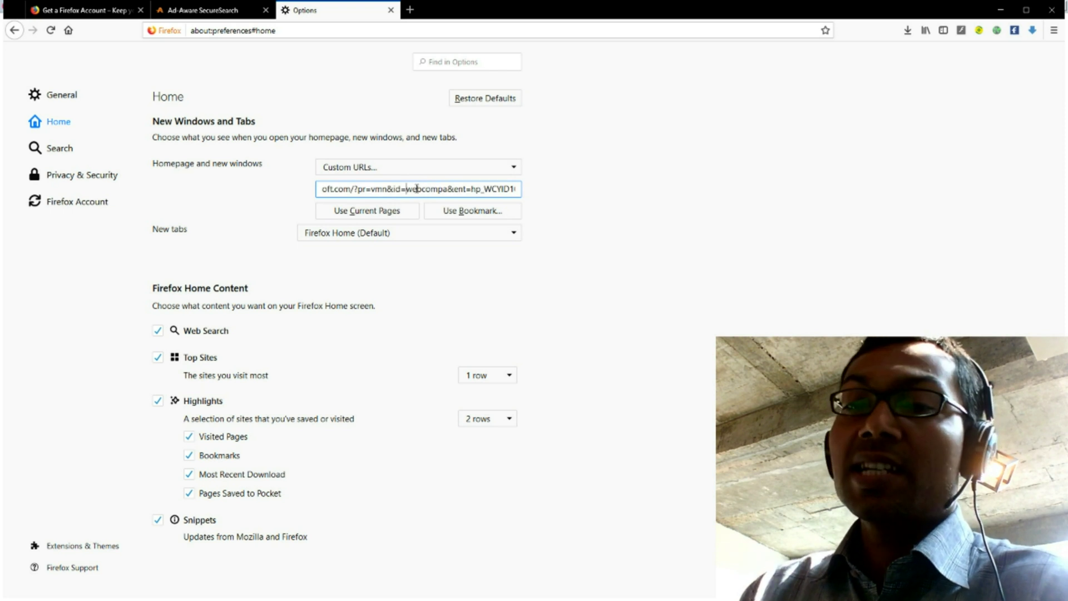
key(ctrl+a)
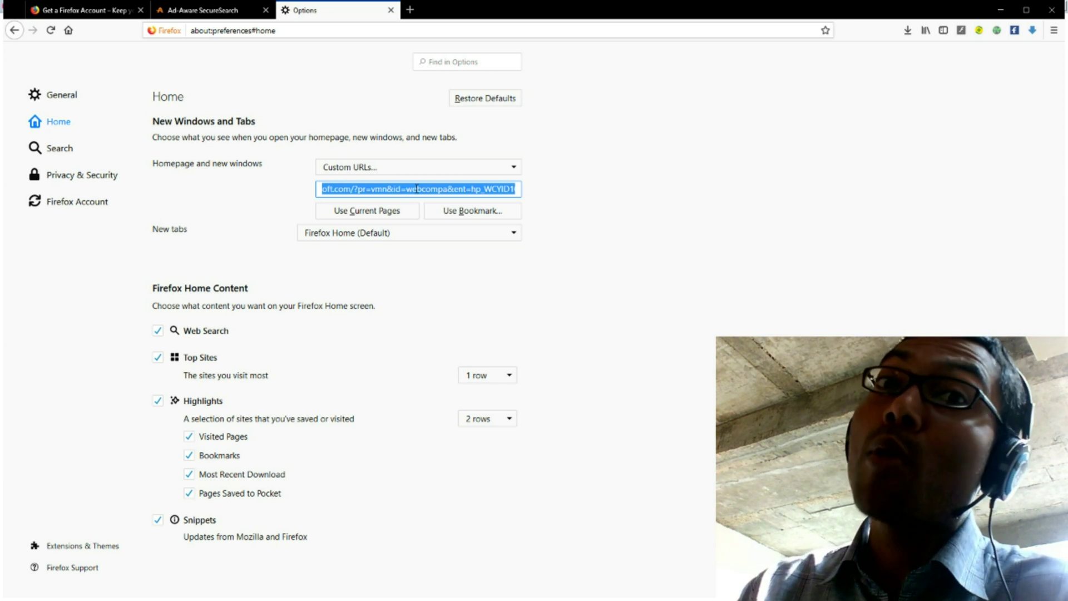
key(BackSpace)
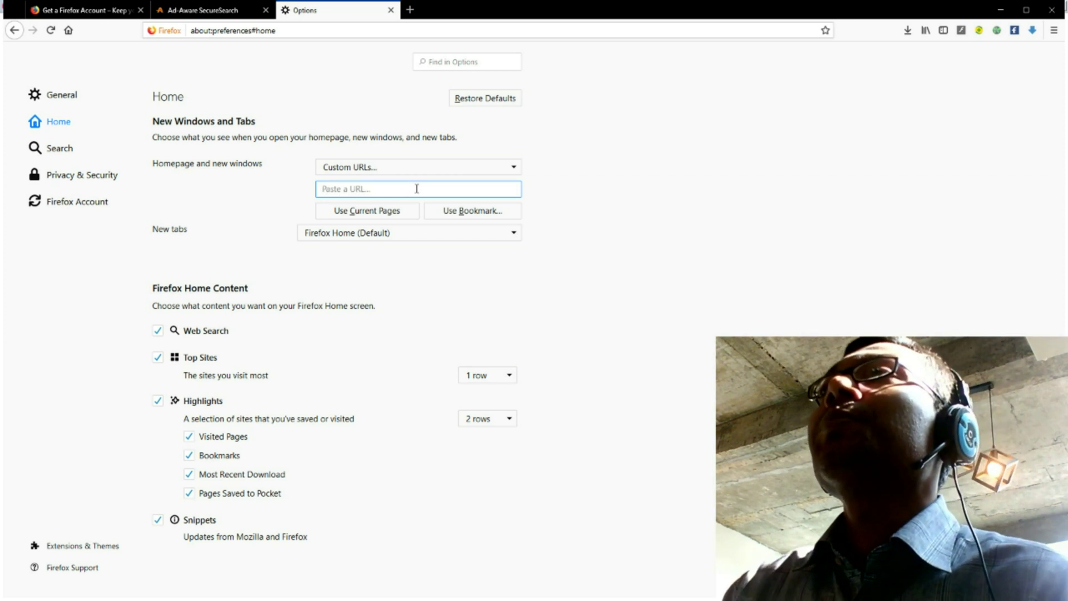
click(514, 169)
key(Down)
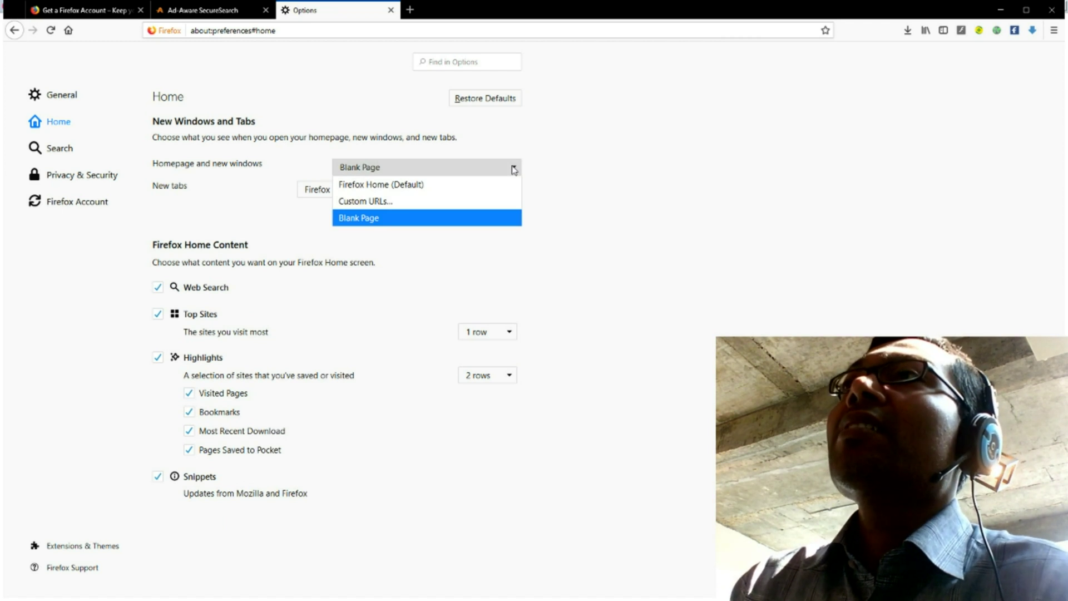
click(421, 189)
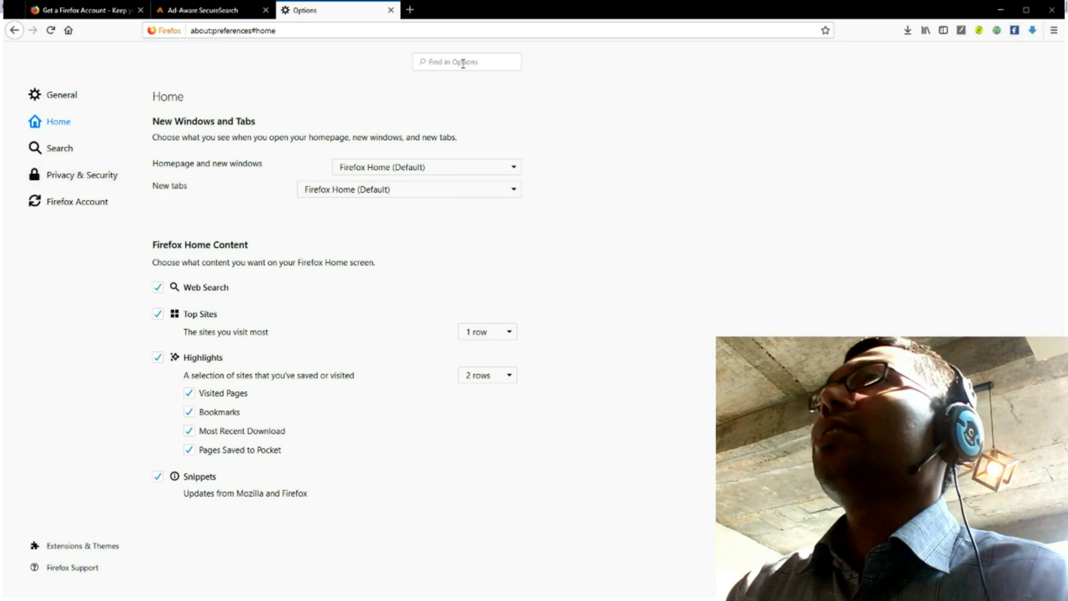
Close Firefox with all its tabs and relaunch it to check the start page
click(211, 12)
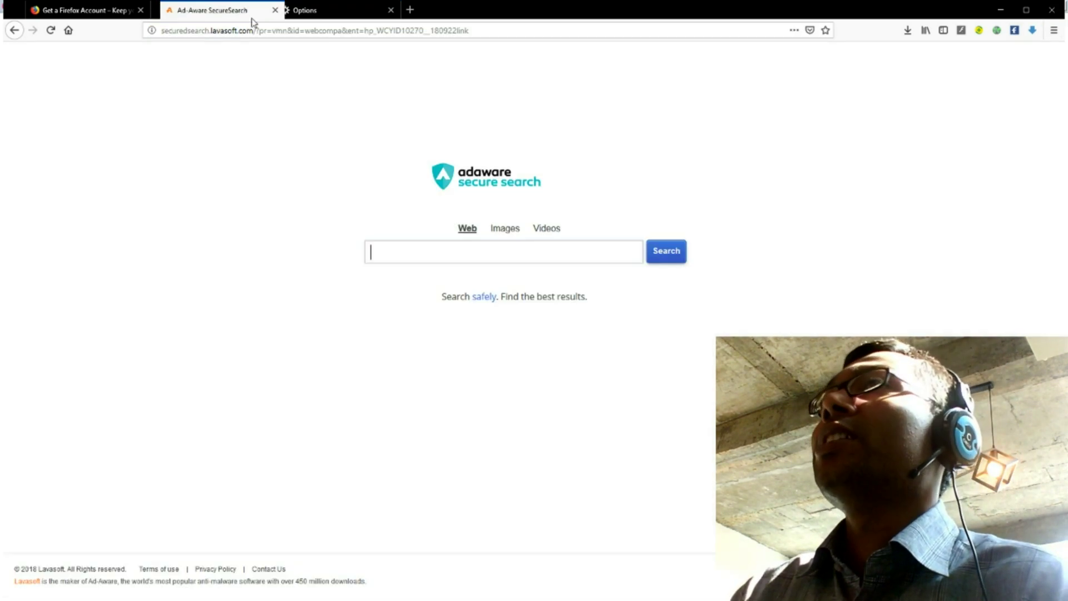
click(1052, 11)
click(523, 325)
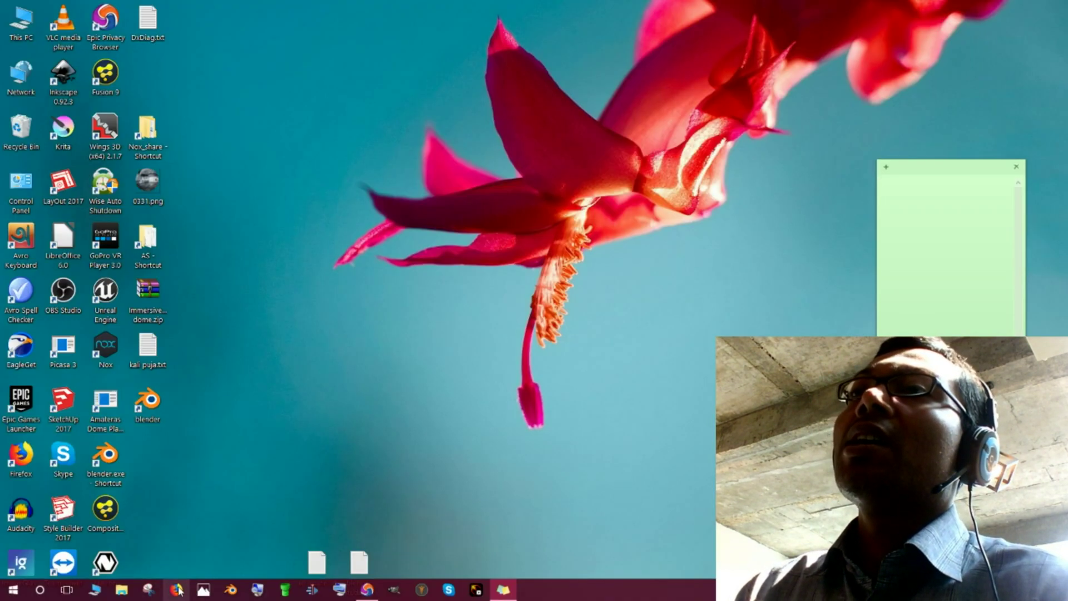
click(176, 590)
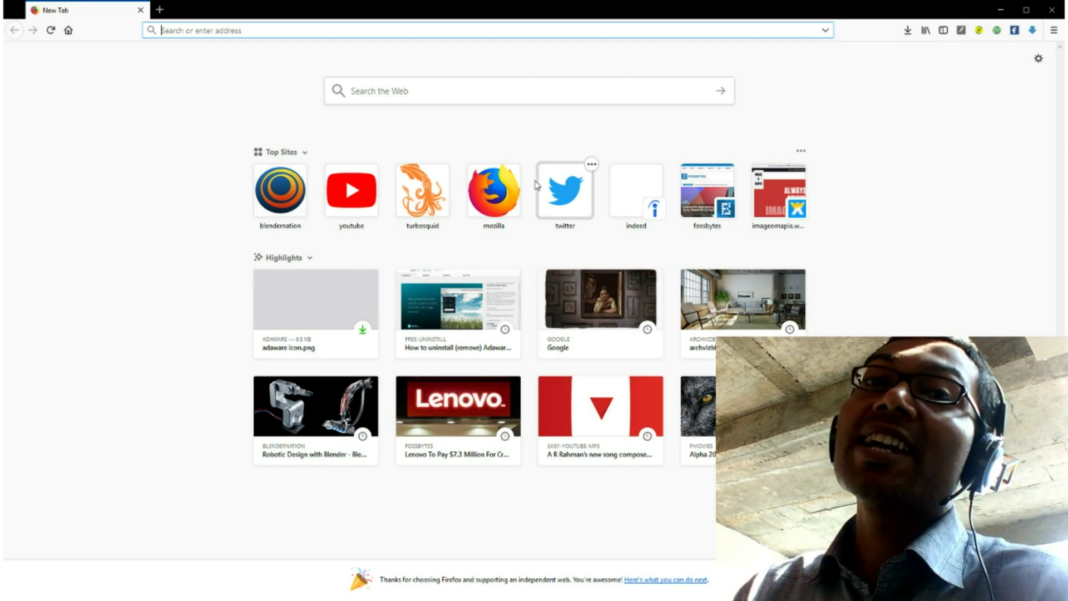
Minimize Firefox, switch to Internet Explorer and maximize its window
click(1001, 10)
key(super)
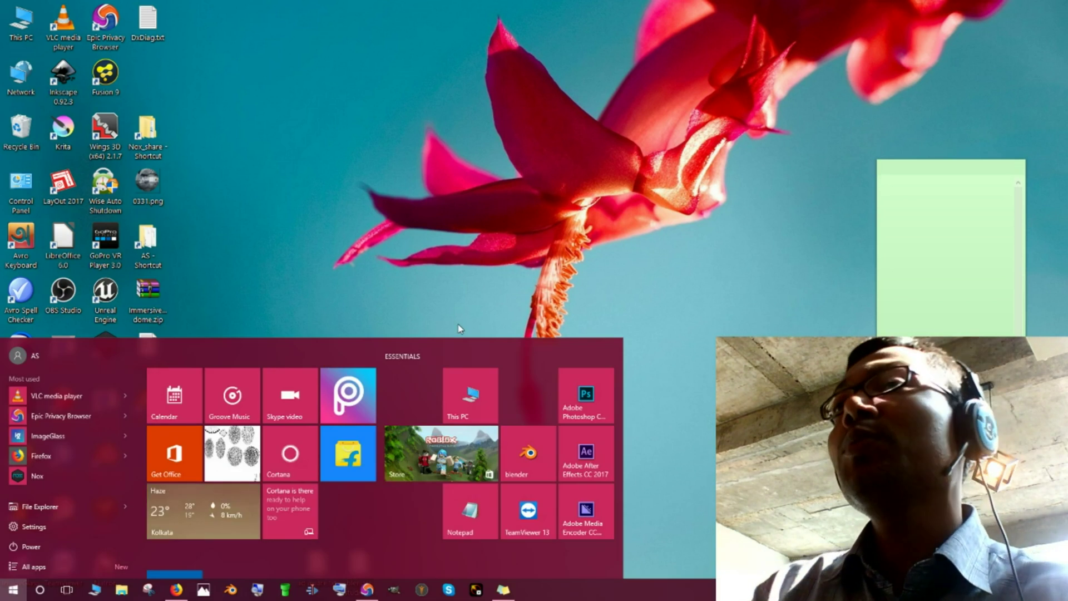
text(e)
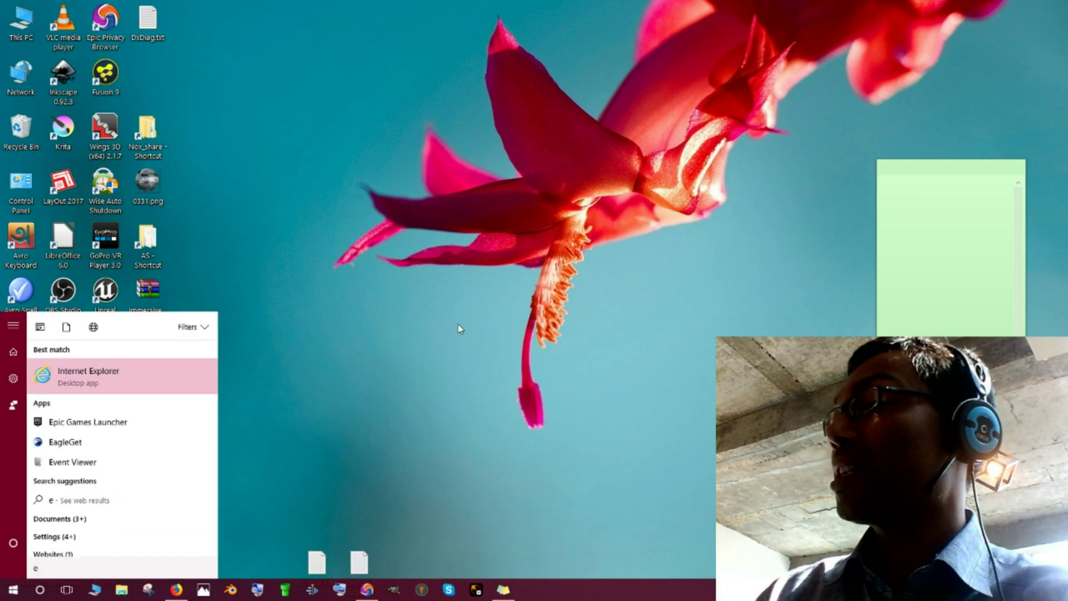
click(70, 371)
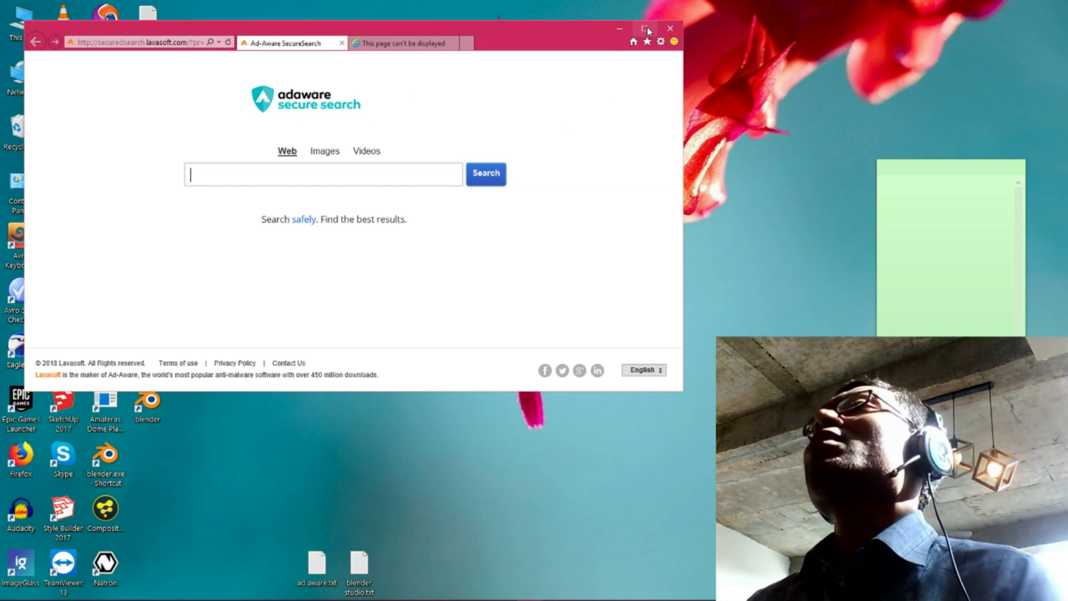
click(644, 28)
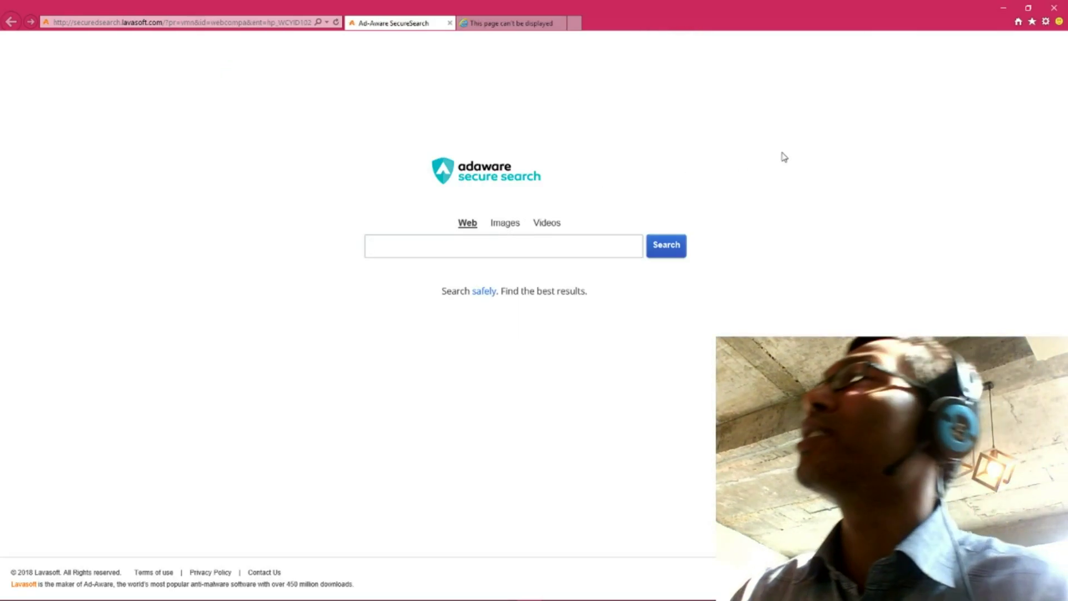
Try to clear the home page addresses in Internet Explorer's Internet Options and apply the change
click(1045, 23)
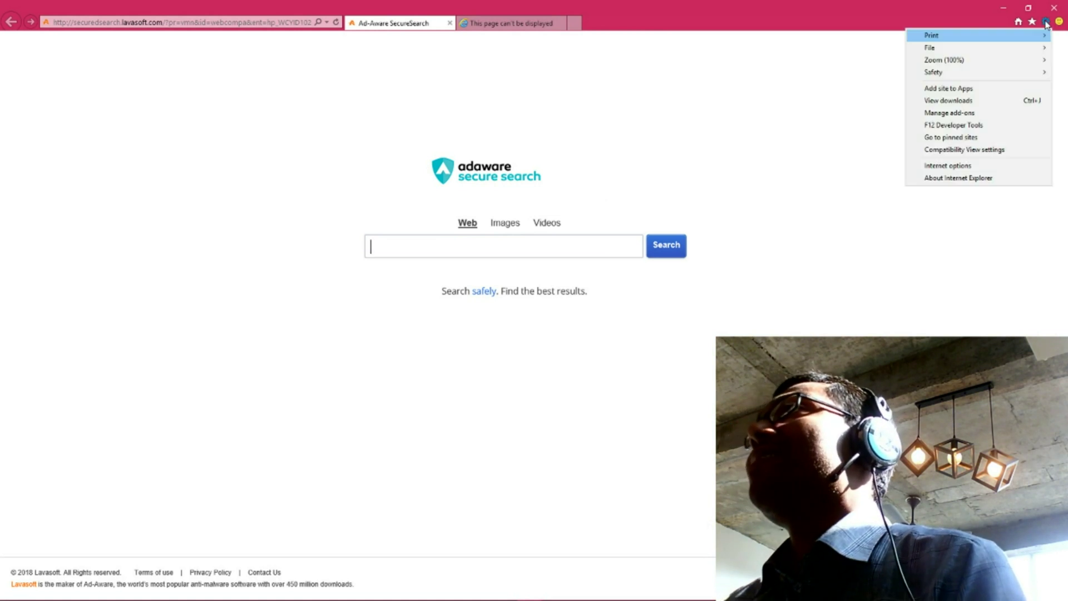
click(954, 167)
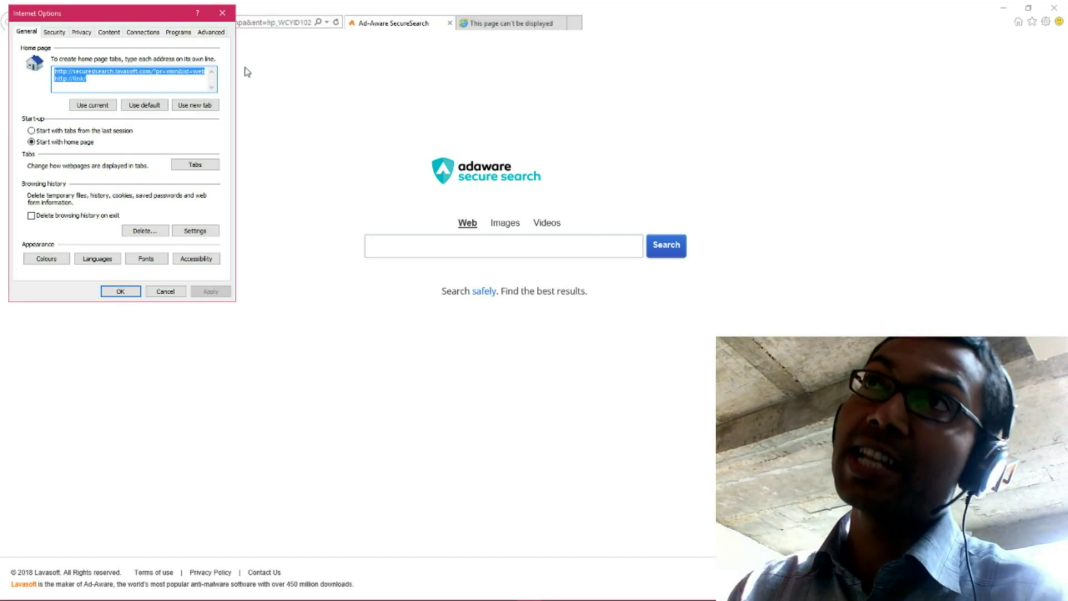
drag(148, 23, 278, 135)
drag(232, 198, 186, 182)
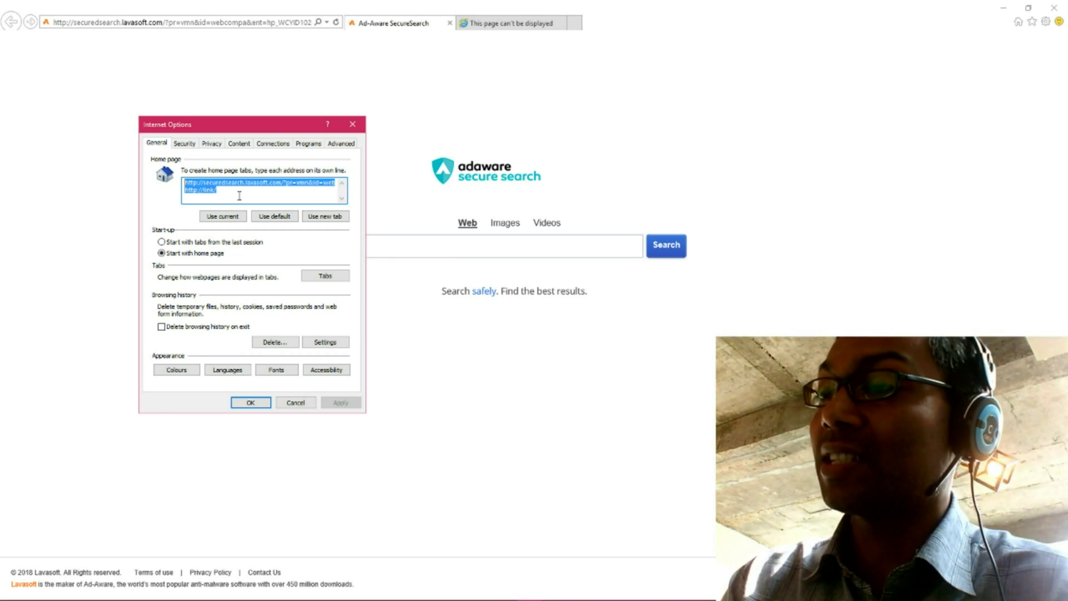
key(BackSpace)
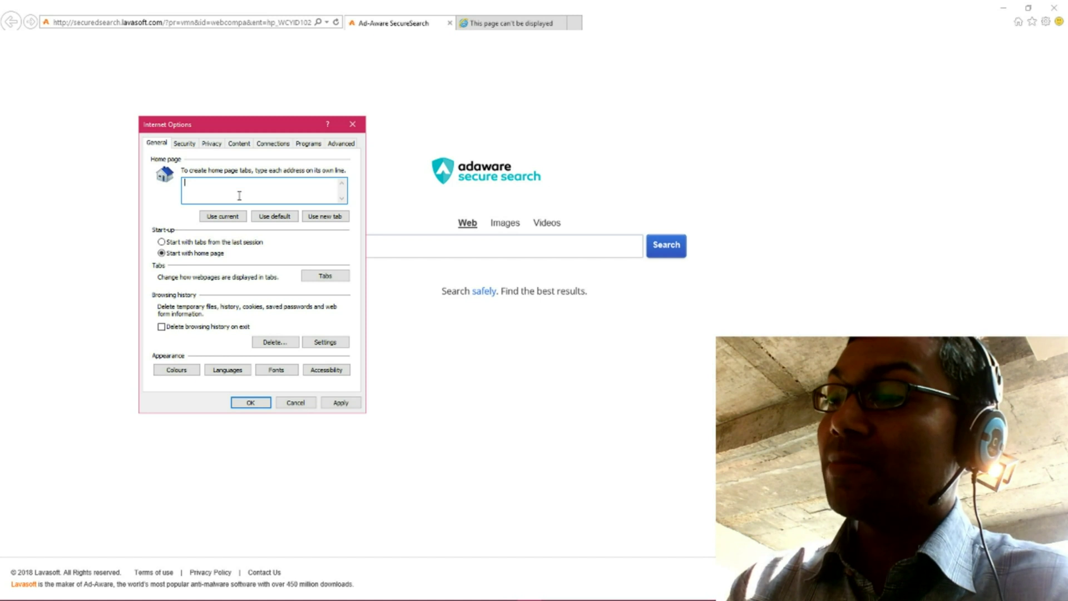
click(336, 405)
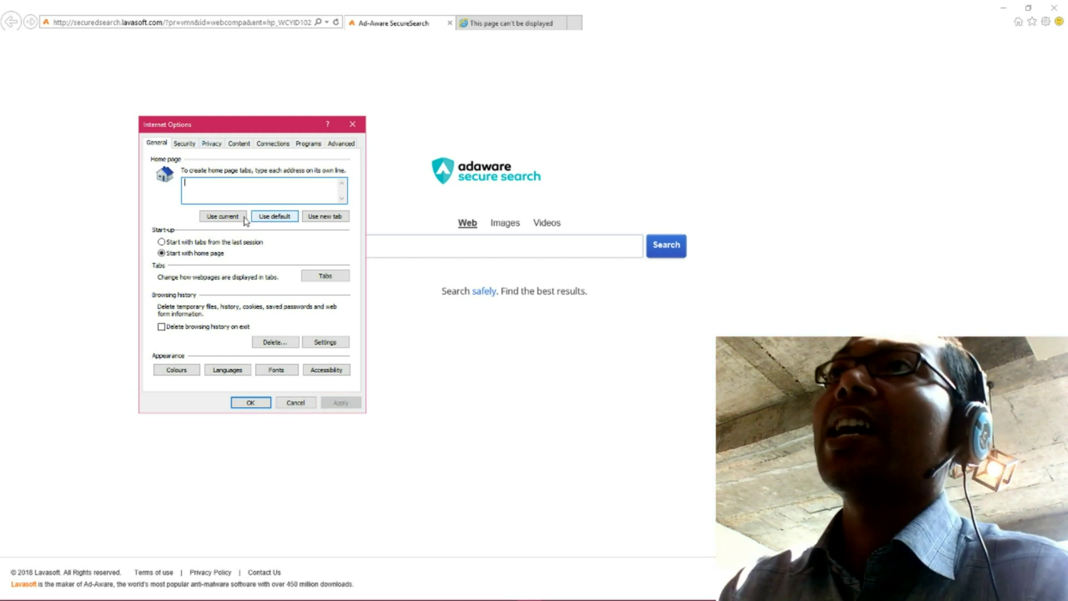
click(251, 403)
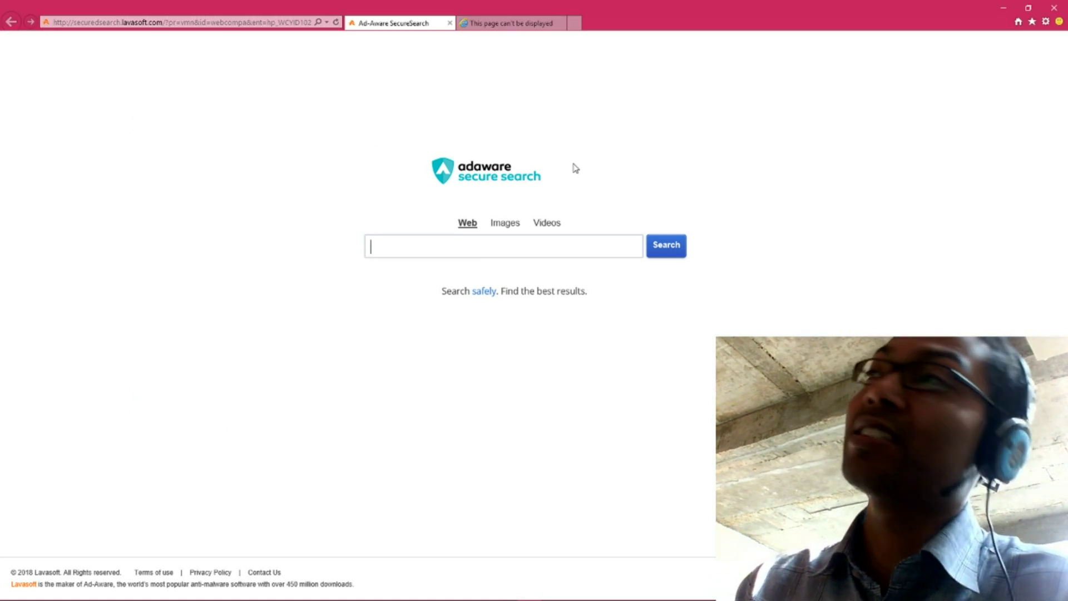
Close Internet Explorer with all its tabs and relaunch it to check the start page
click(1056, 12)
click(522, 311)
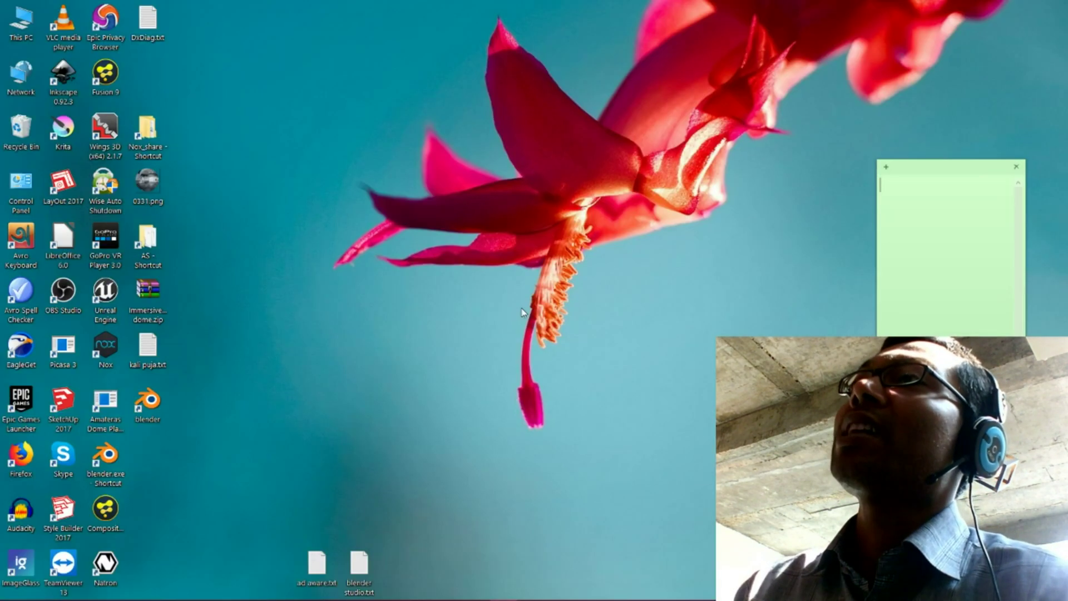
key(super)
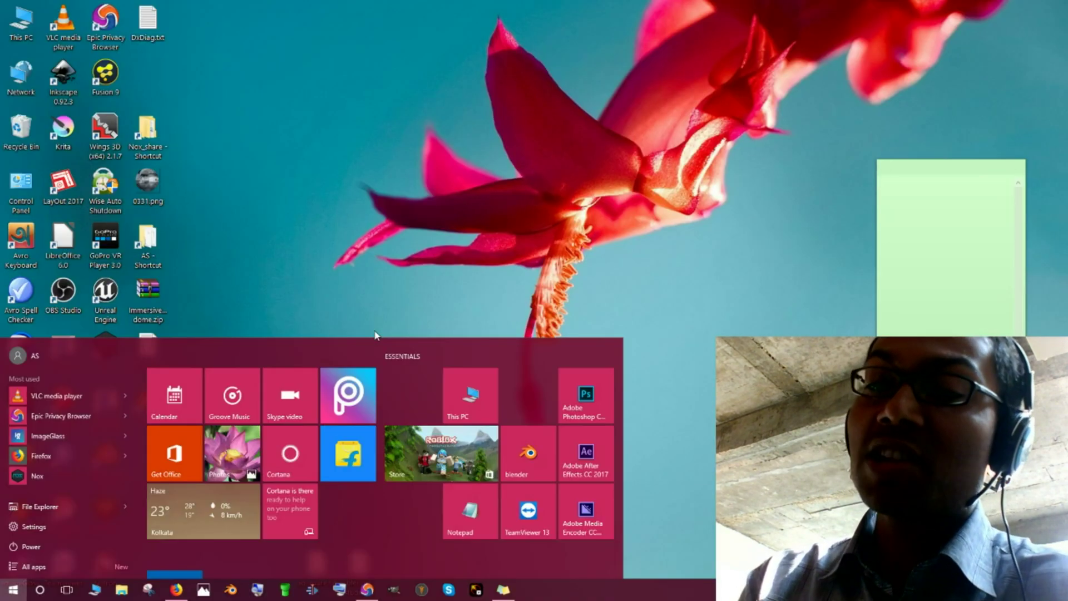
text(ex)
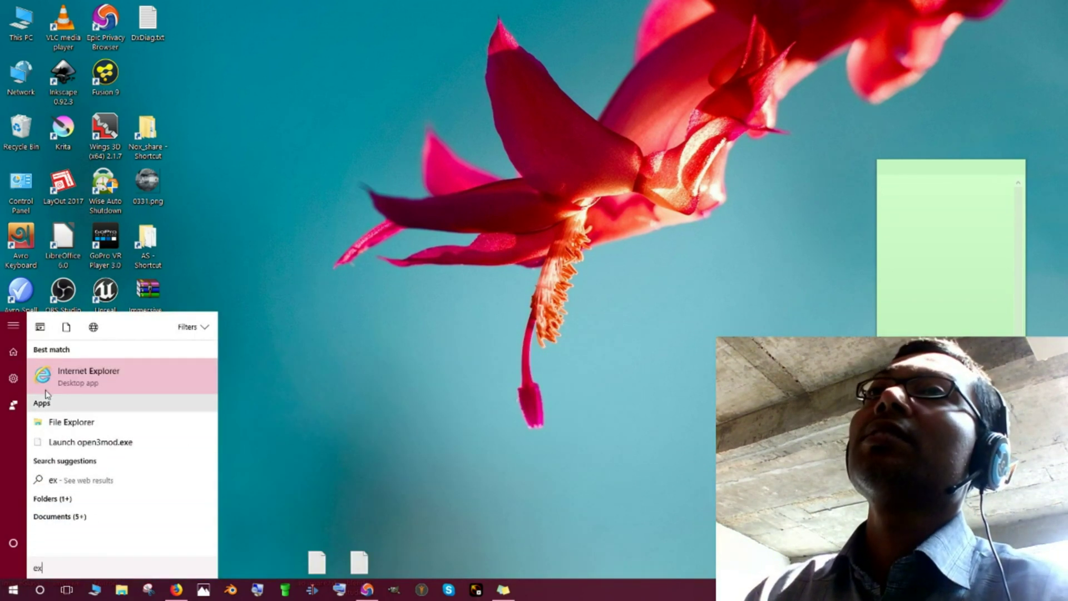
key(Escape)
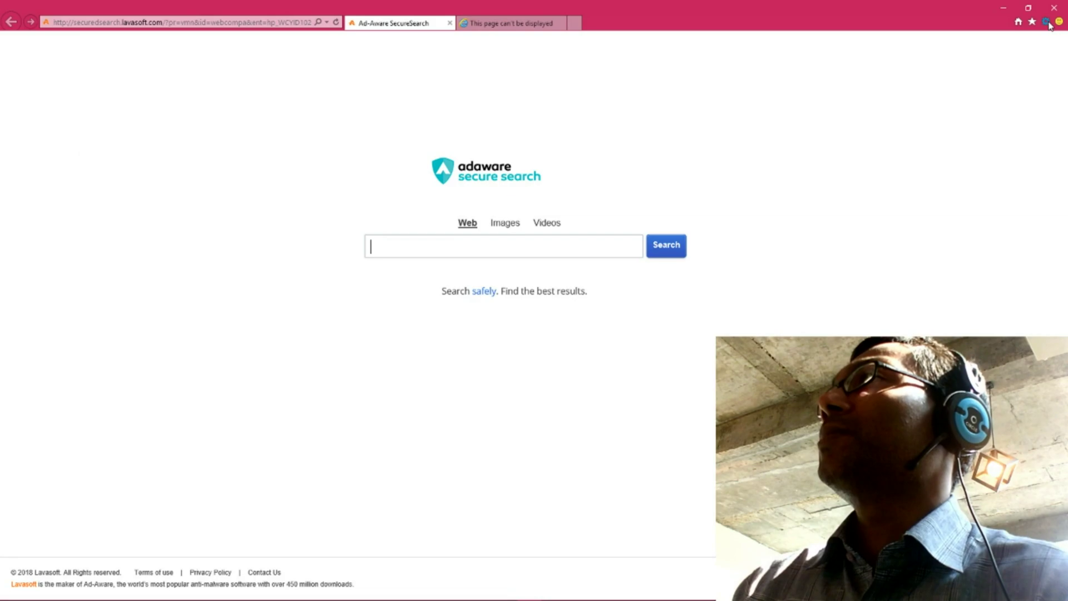
Delete the home page addresses in Internet Options again and apply the change
click(1045, 22)
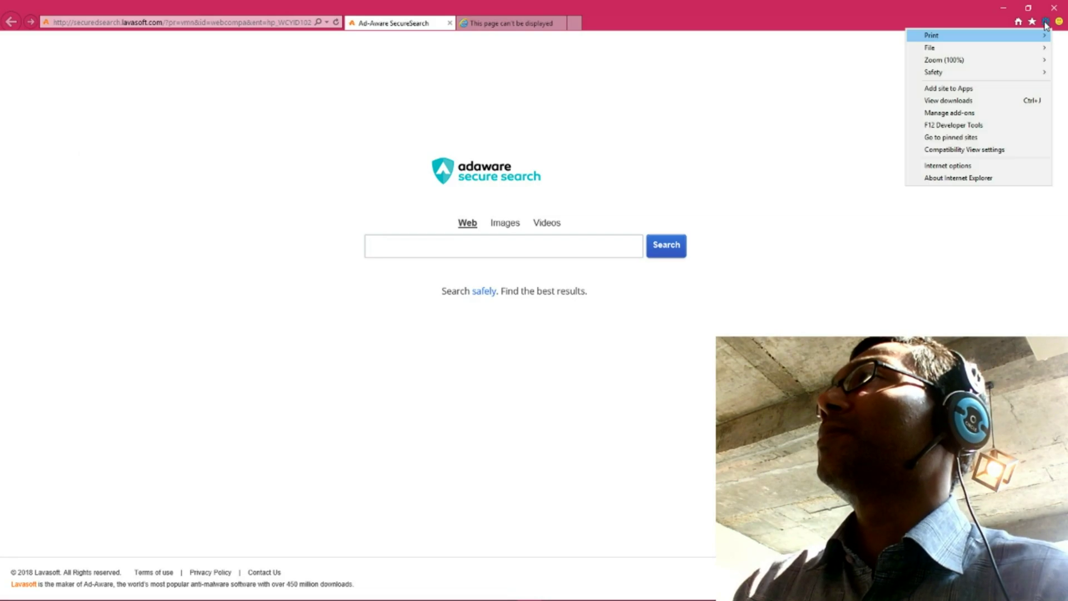
click(982, 167)
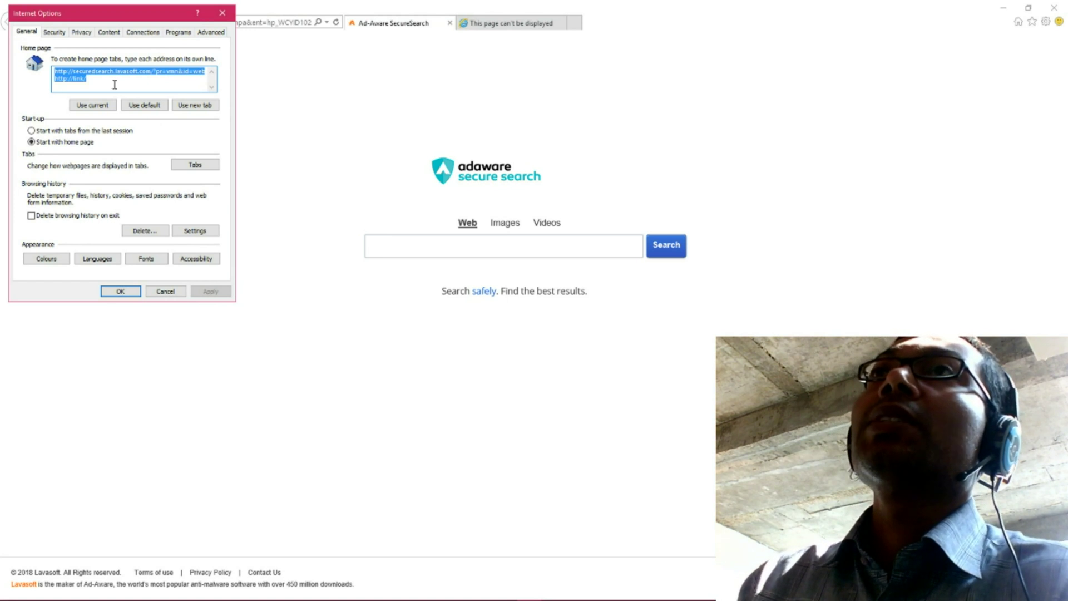
key(Delete)
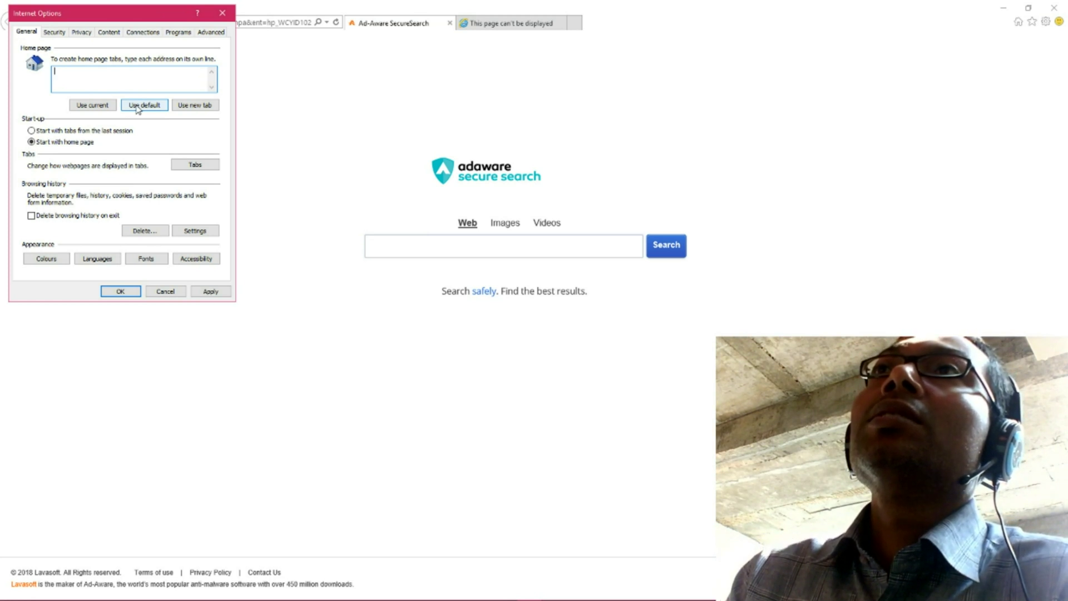
click(208, 293)
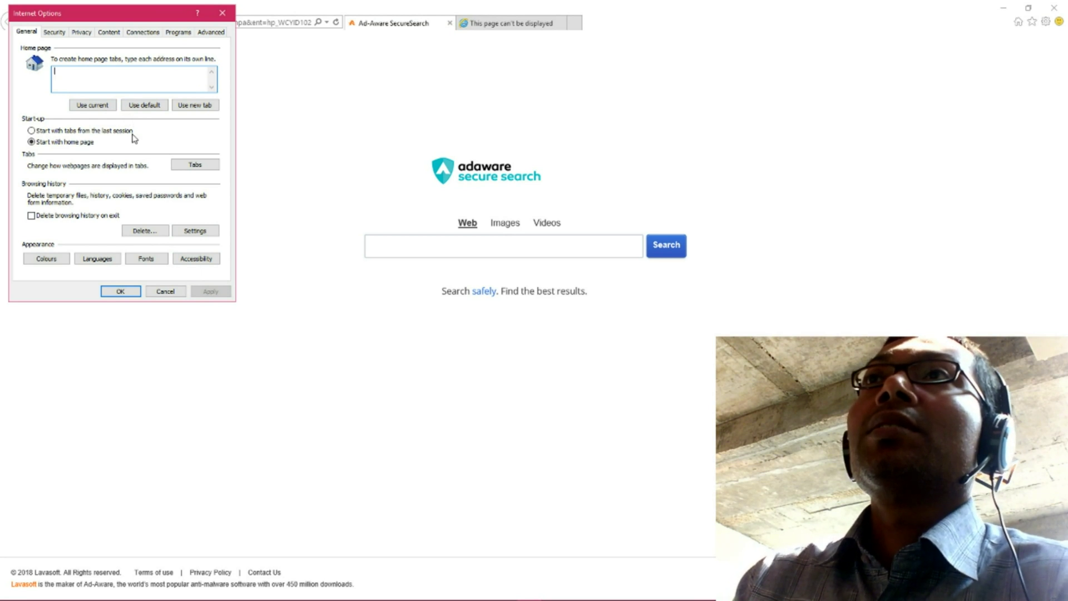
Enable deleting browsing history on exit in Internet Options and apply the change
click(32, 216)
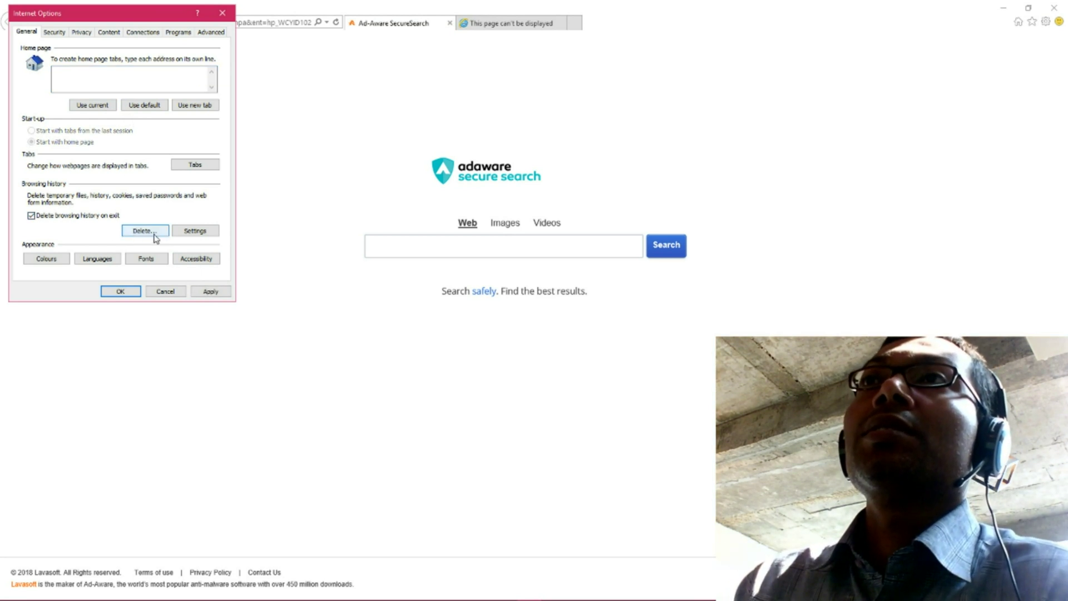
click(210, 291)
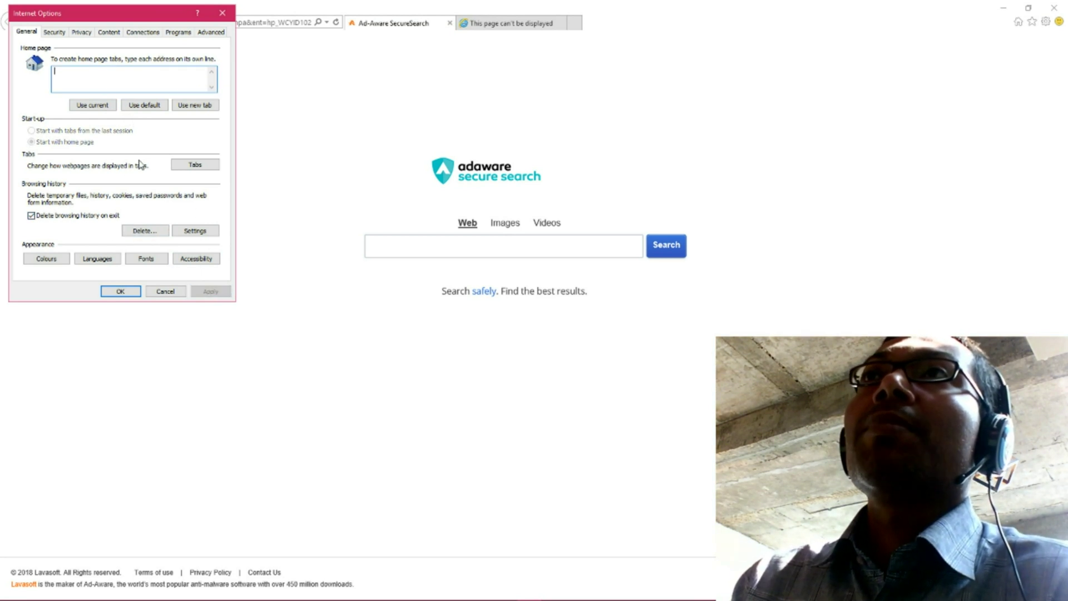
click(90, 106)
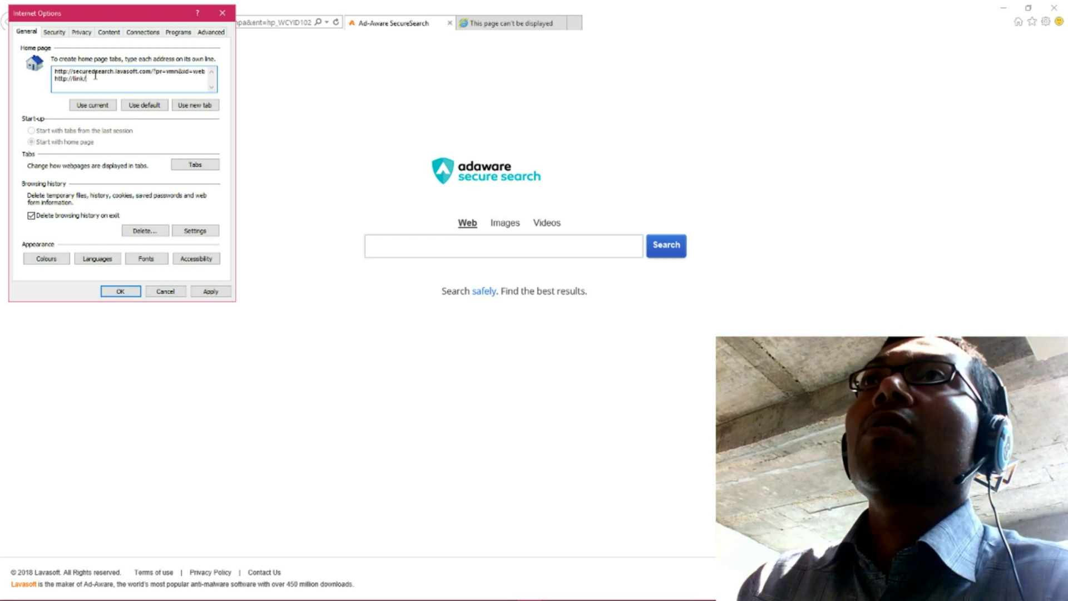
key(shift+Tab)
key(Delete)
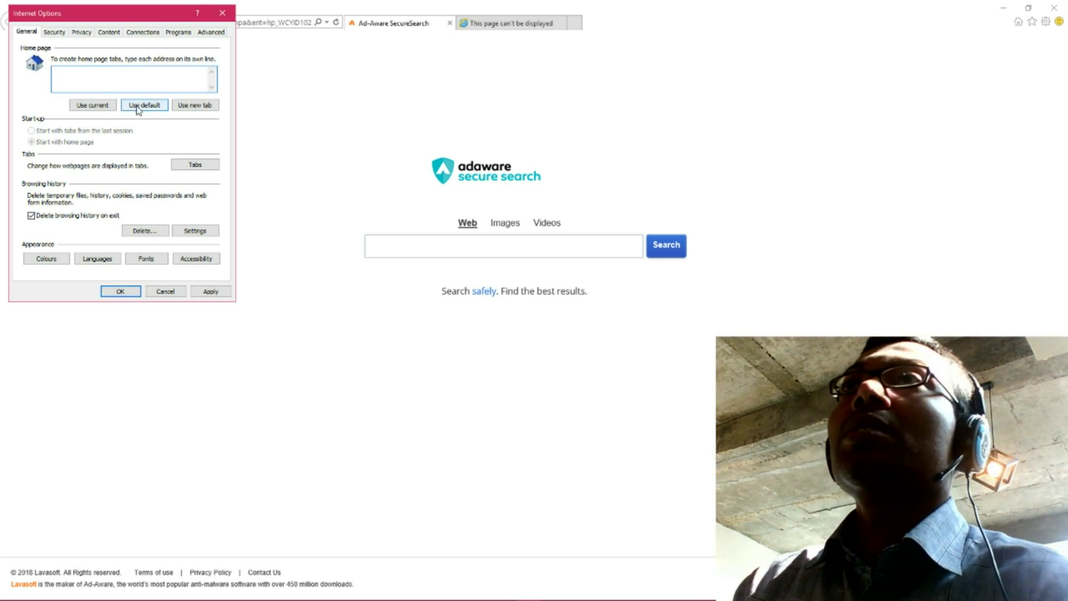
click(140, 105)
drag(199, 75, 45, 73)
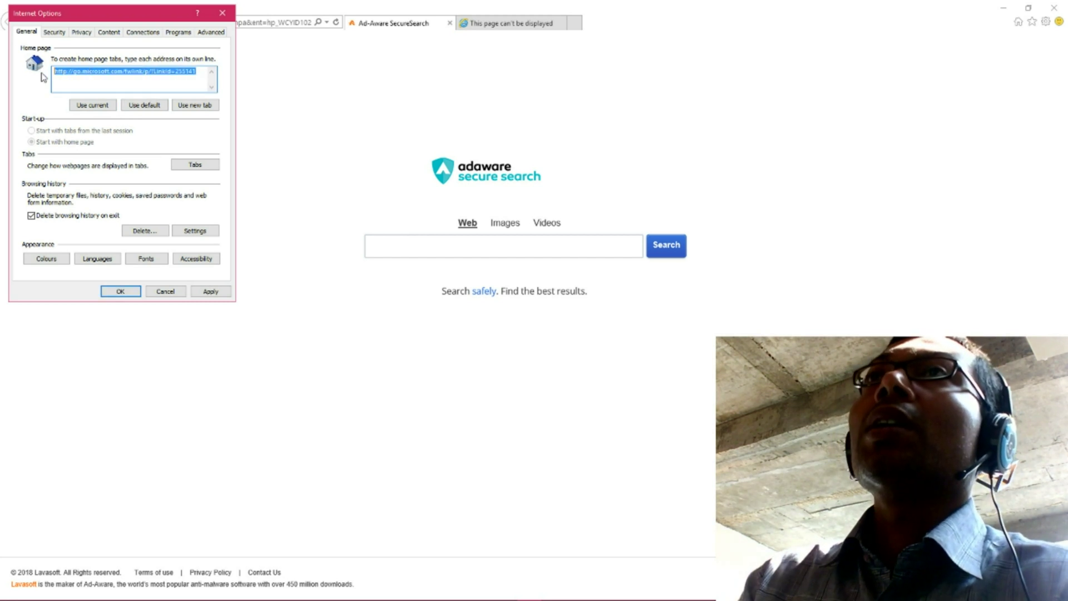
key(Home)
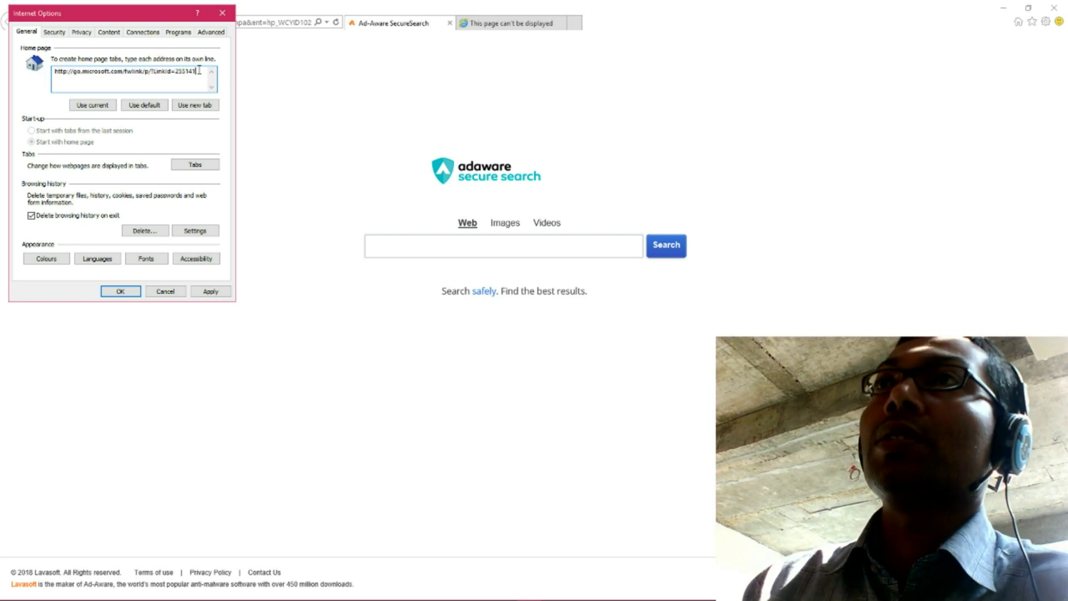
key(BackSpace)
key(BackSpace)
key(BackSpace)
key(BackSpace)
key(BackSpace)
key(BackSpace)
key(BackSpace)
key(BackSpace)
key(BackSpace)
key(BackSpace)
key(BackSpace)
key(BackSpace)
key(BackSpace)
key(BackSpace)
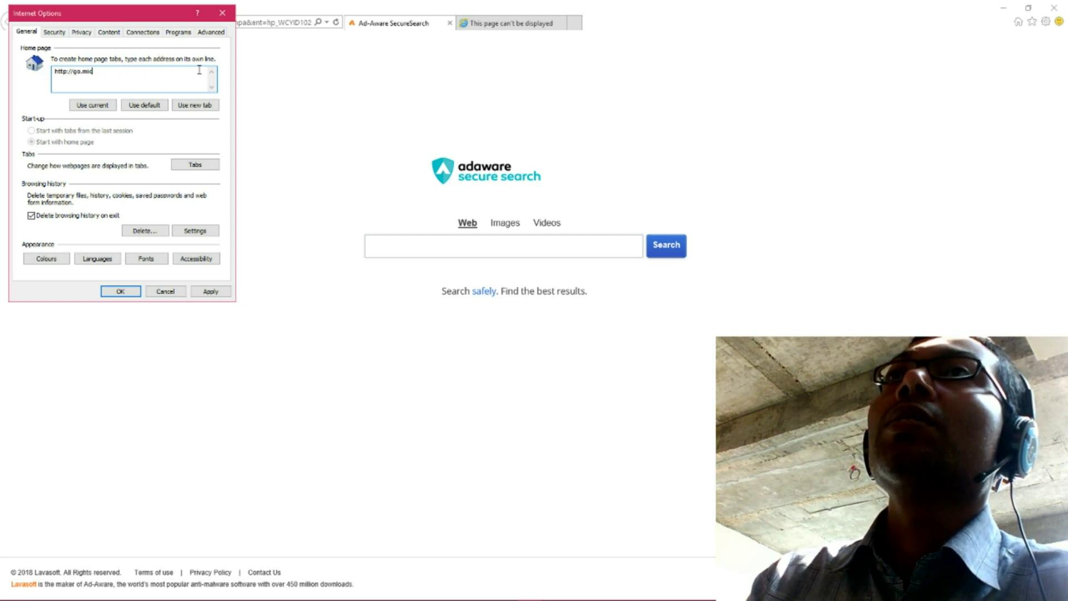
key(BackSpace)
key(BackSpace)
key(BackSpace)
key(BackSpace)
key(BackSpace)
key(BackSpace)
key(BackSpace)
key(BackSpace)
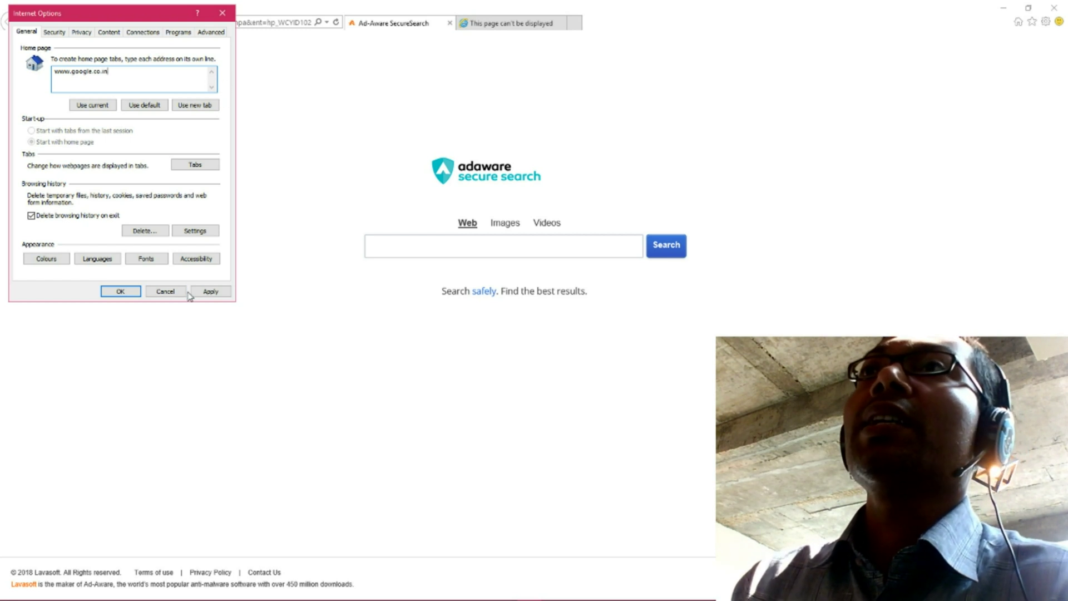
click(208, 292)
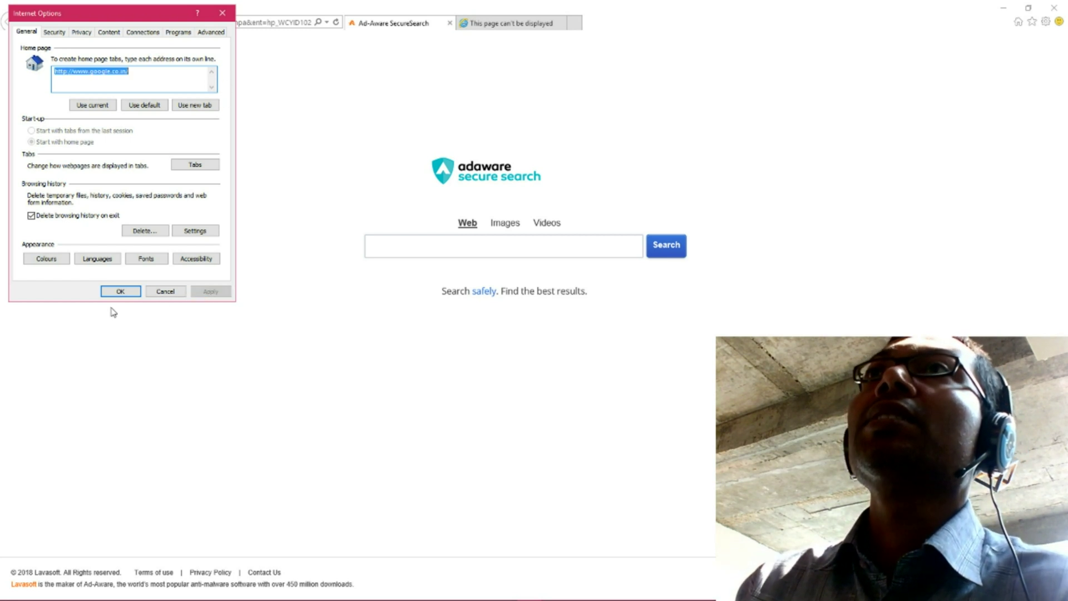
click(122, 291)
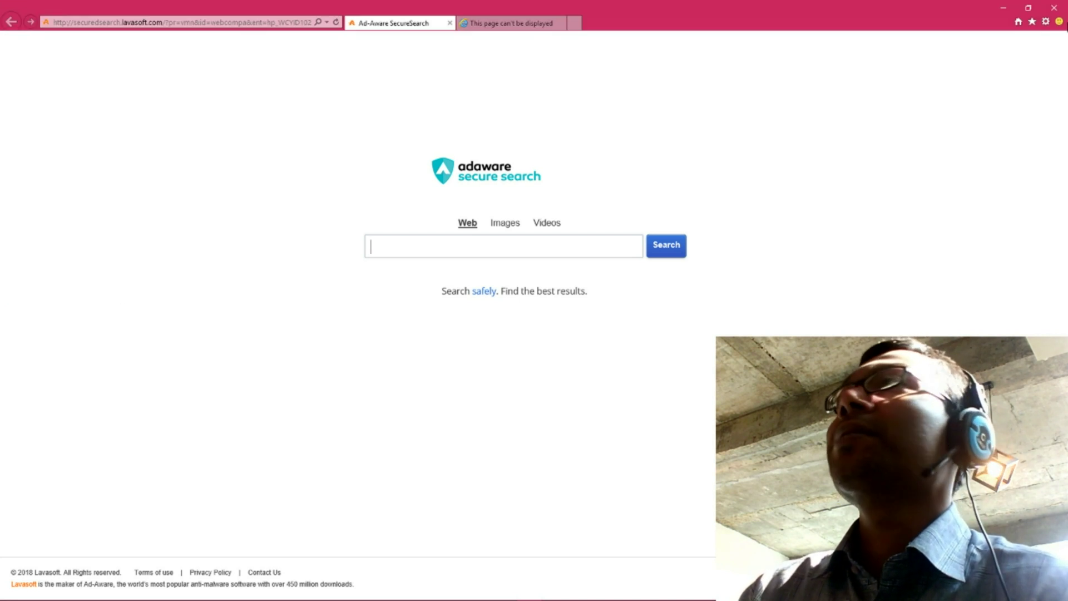
Close all Internet Explorer tabs and reopen the browser to check the new home page
click(1054, 8)
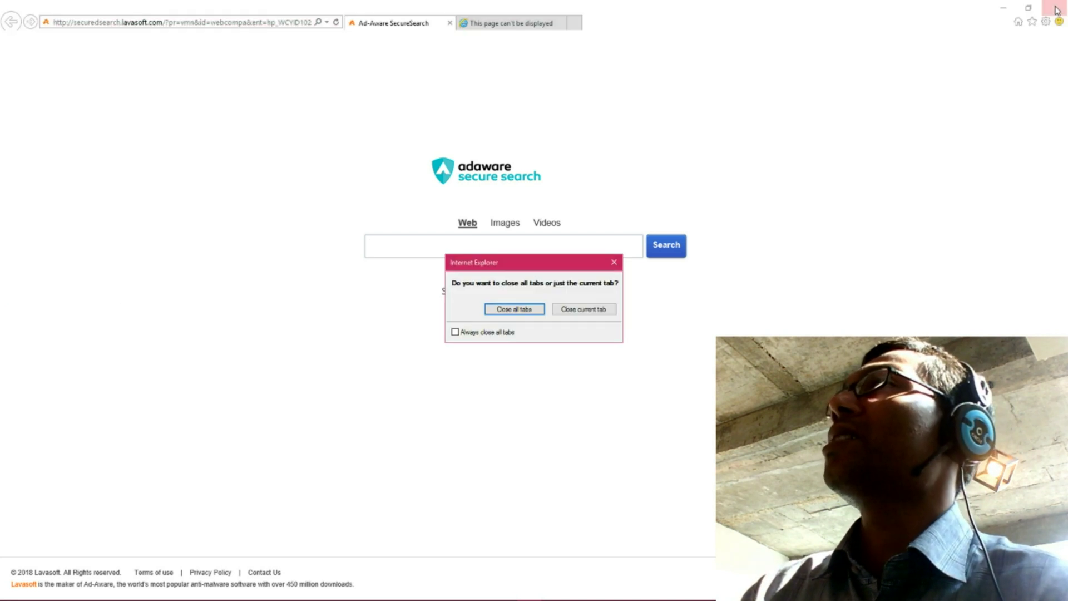
click(523, 310)
key(super)
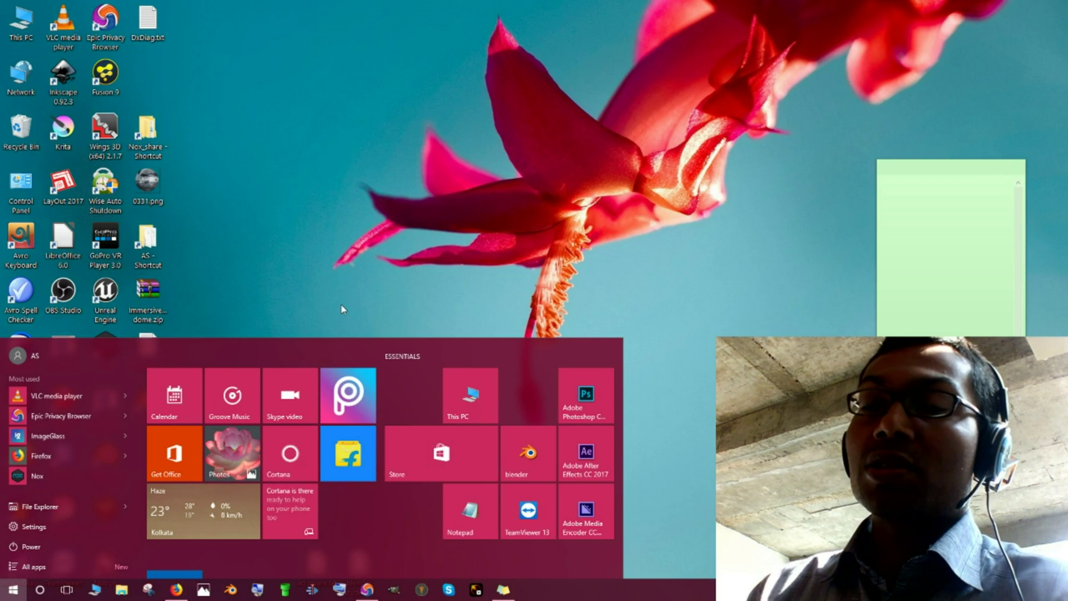
text(e)
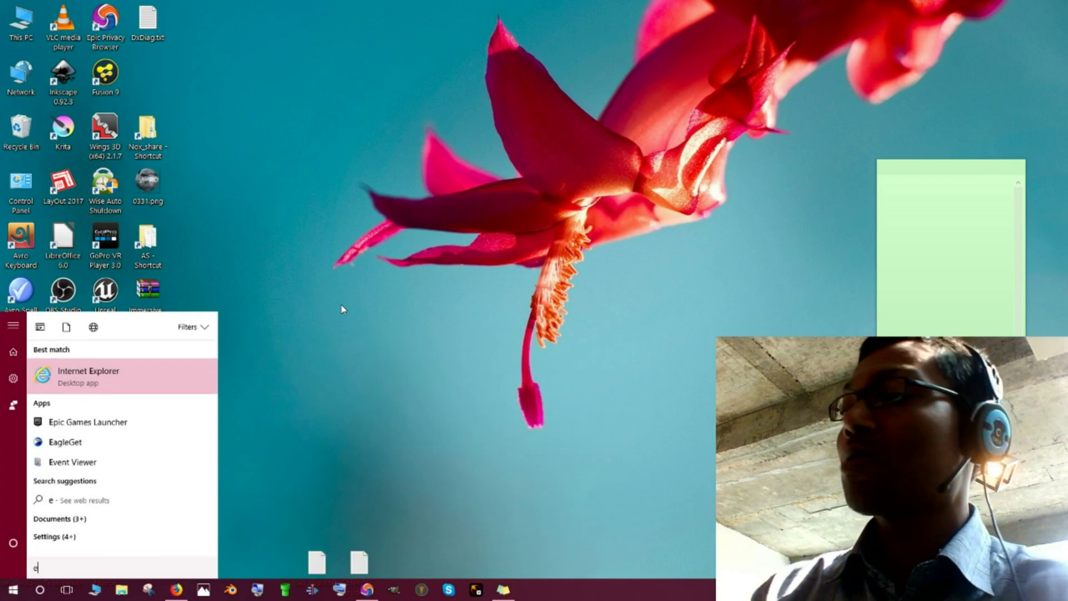
click(81, 382)
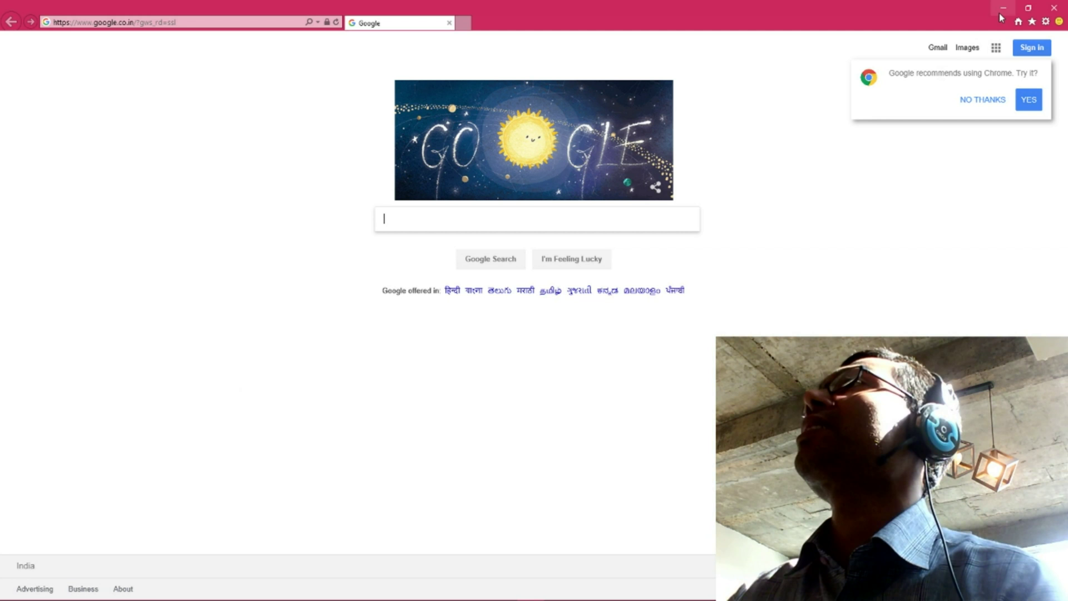
Minimize Internet Explorer, switch to Epic Privacy Browser to check its page in a maximized window, and close it
click(1004, 8)
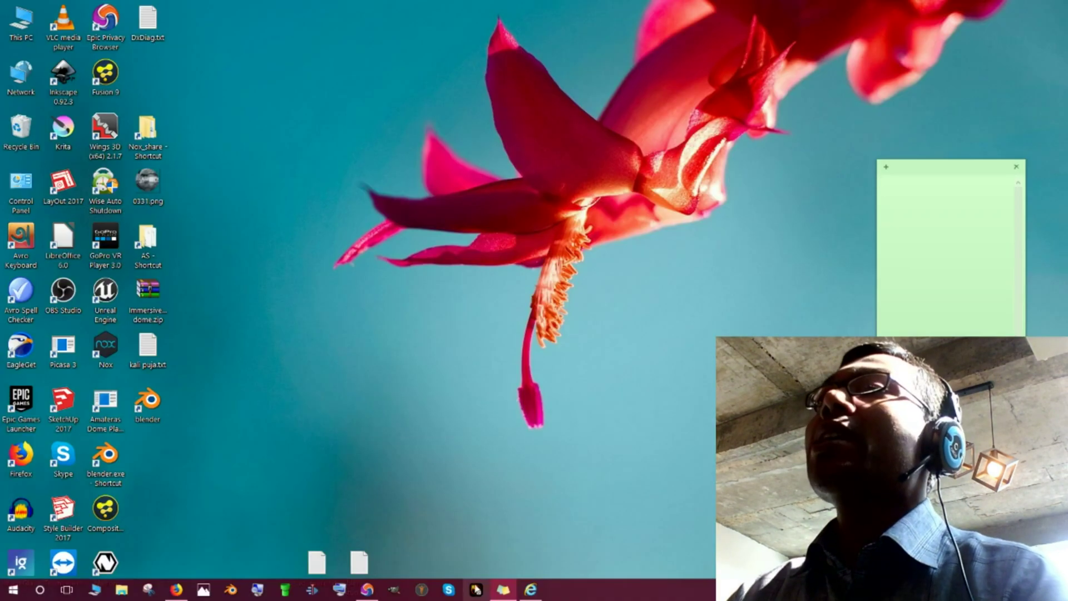
click(366, 589)
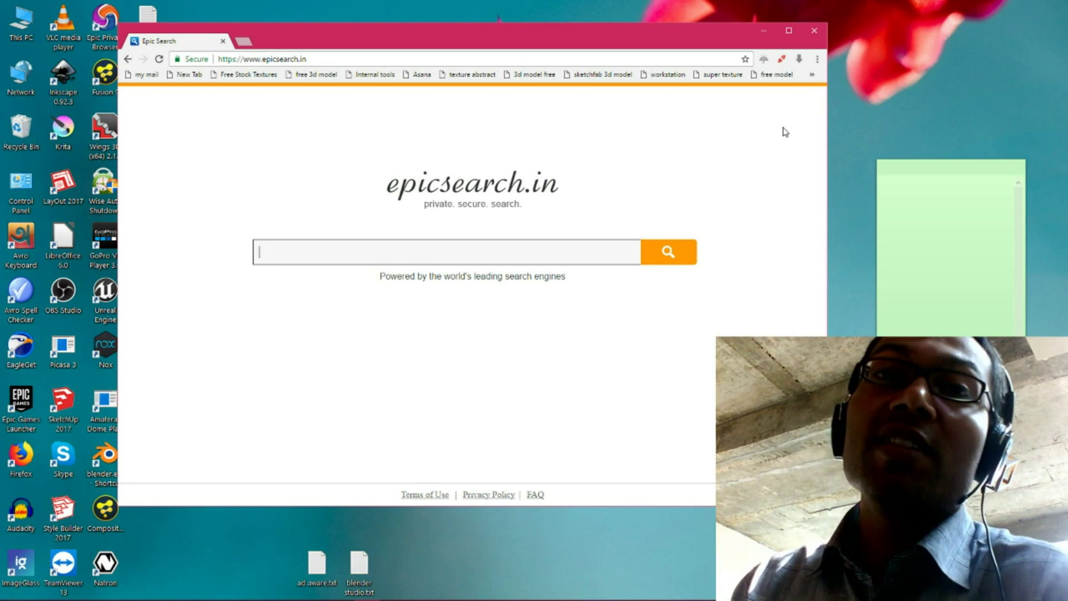
click(817, 59)
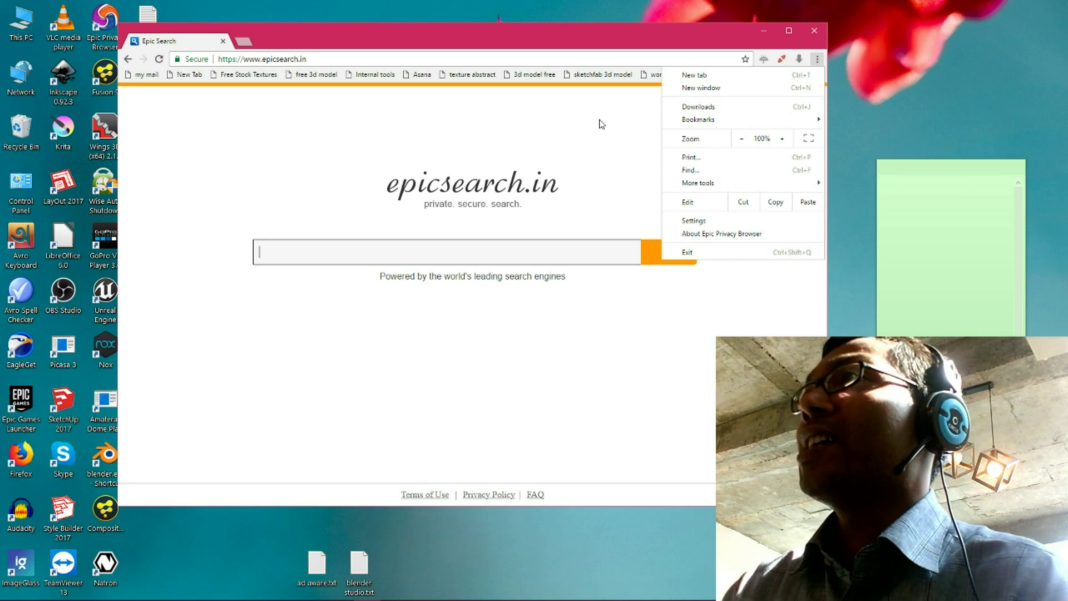
click(628, 116)
click(789, 31)
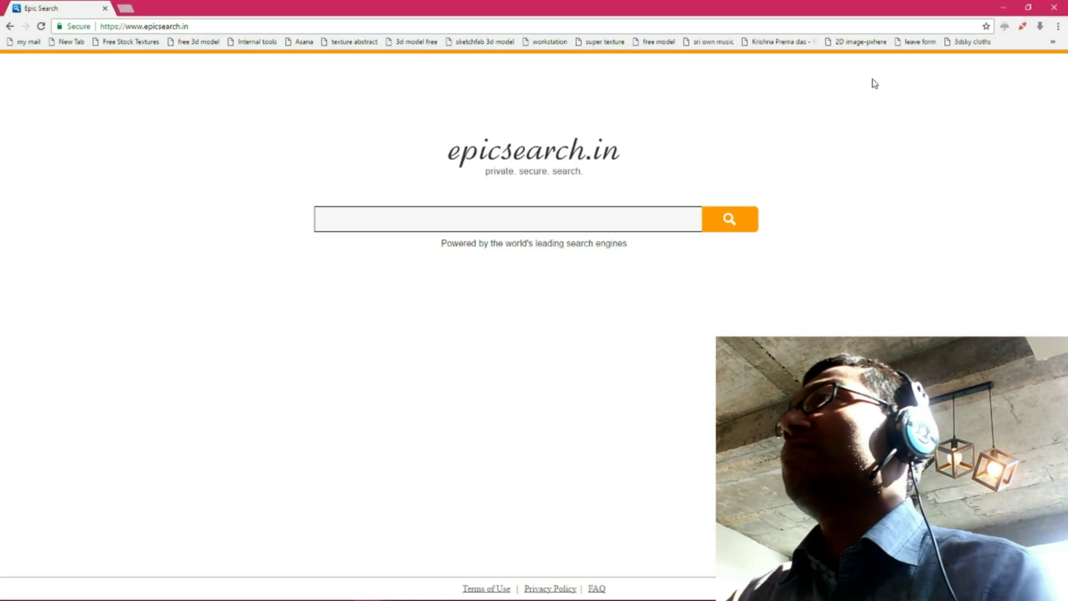
click(1054, 9)
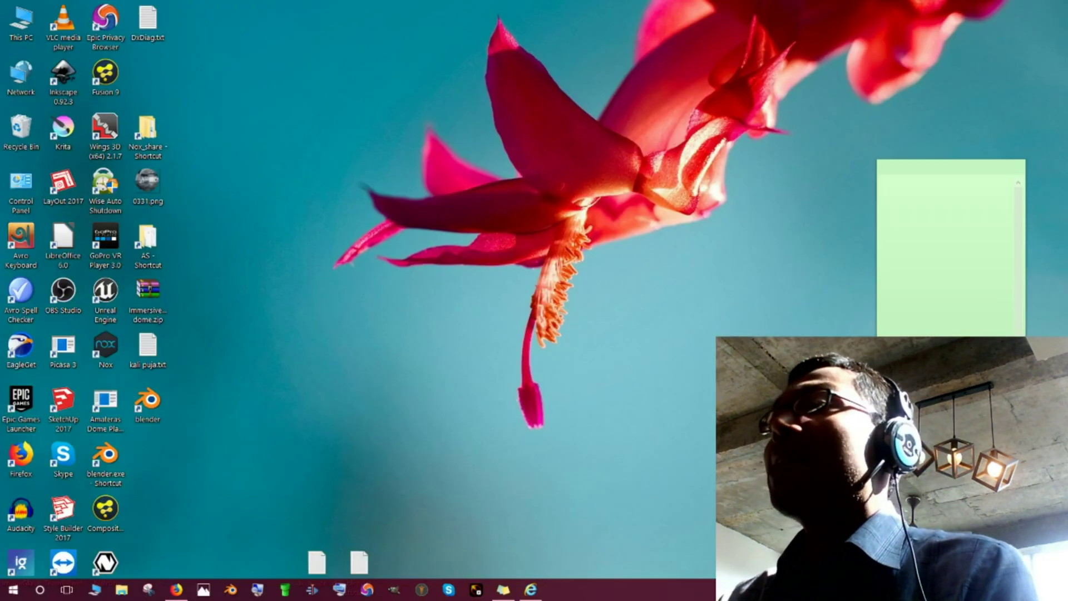
Relaunch Epic Privacy Browser, load Epic Search in a new tab and return to the first tab
click(367, 589)
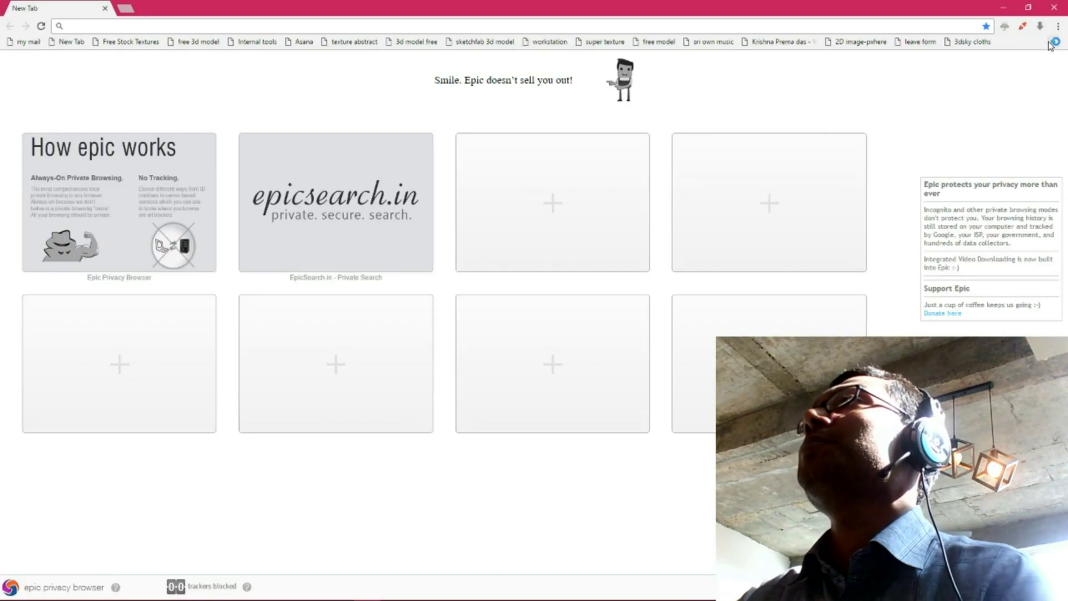
key(ctrl+t)
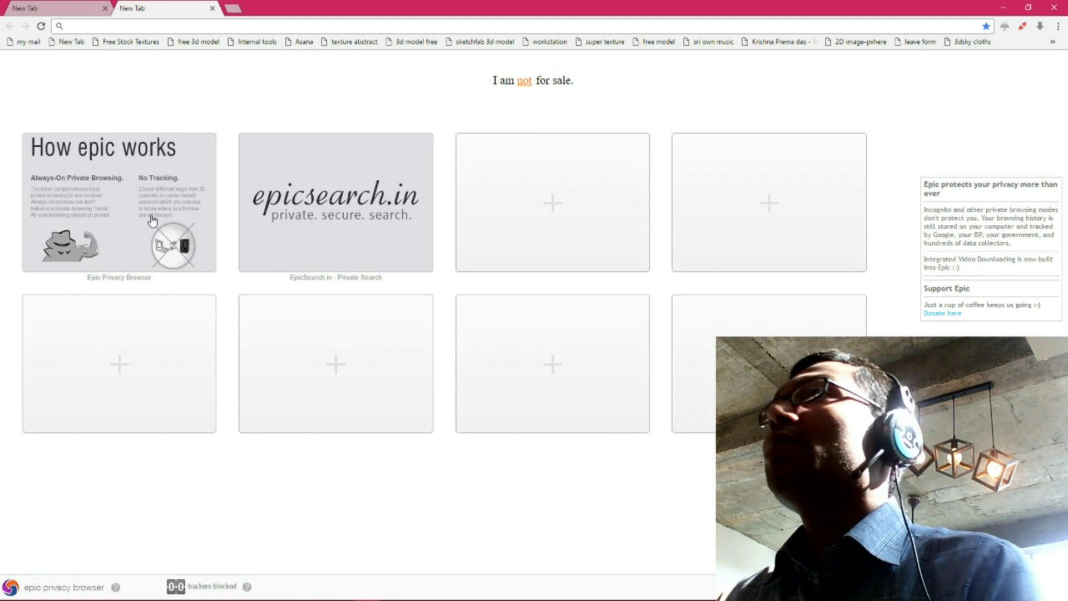
click(200, 166)
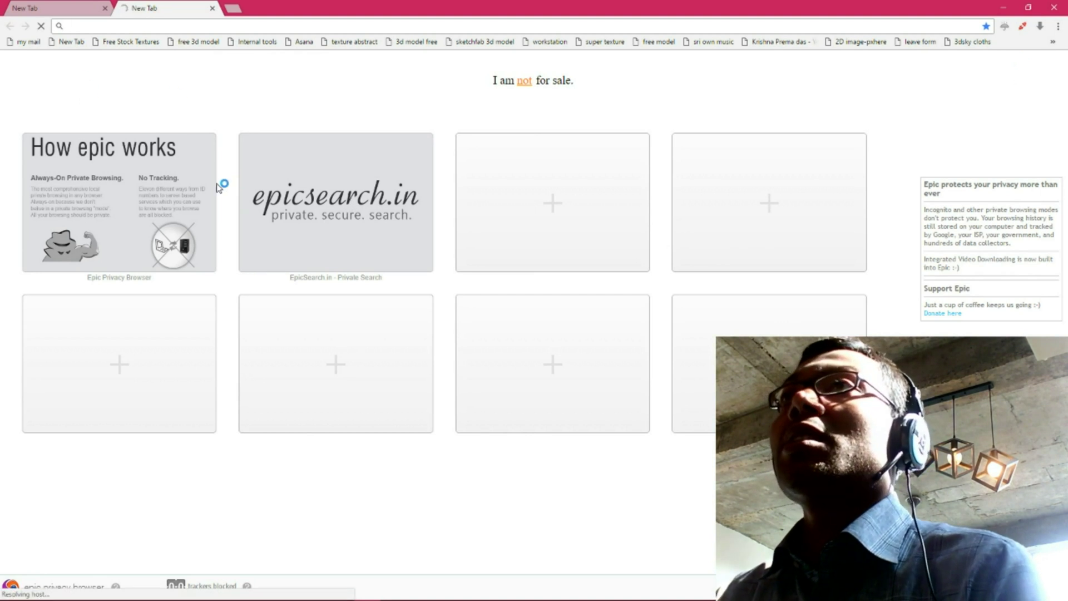
click(49, 9)
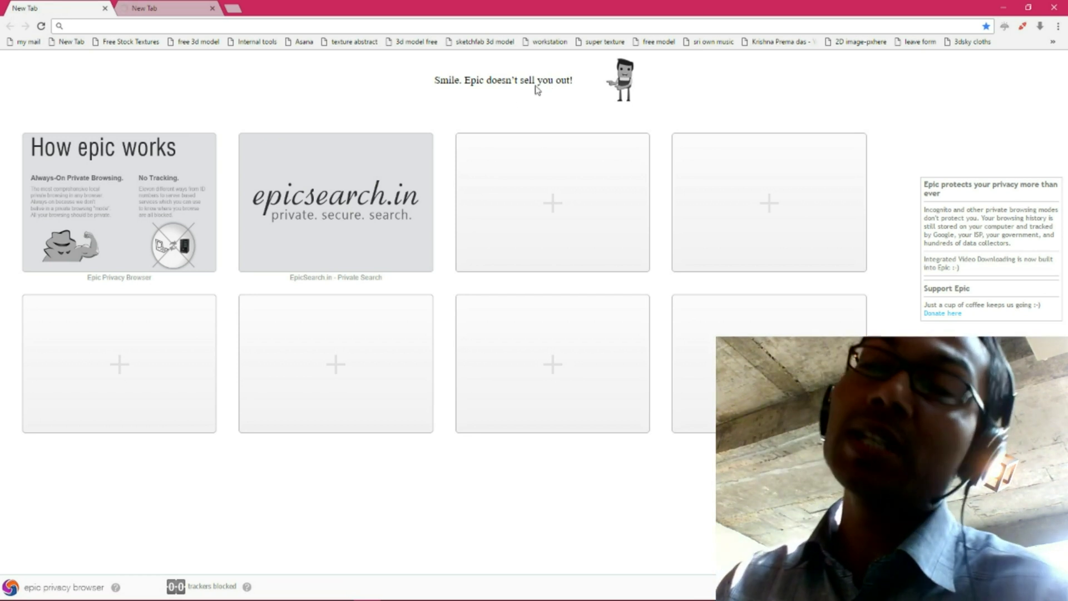
Examine Epic Privacy Browser's Settings, About and Extensions pages, then close that tab
click(1056, 26)
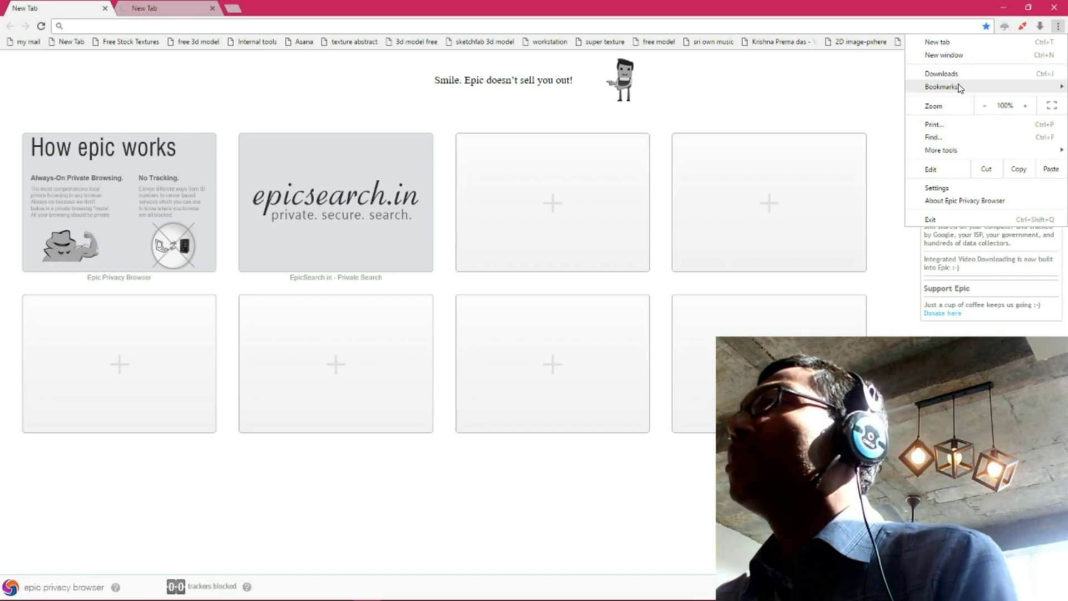
click(946, 188)
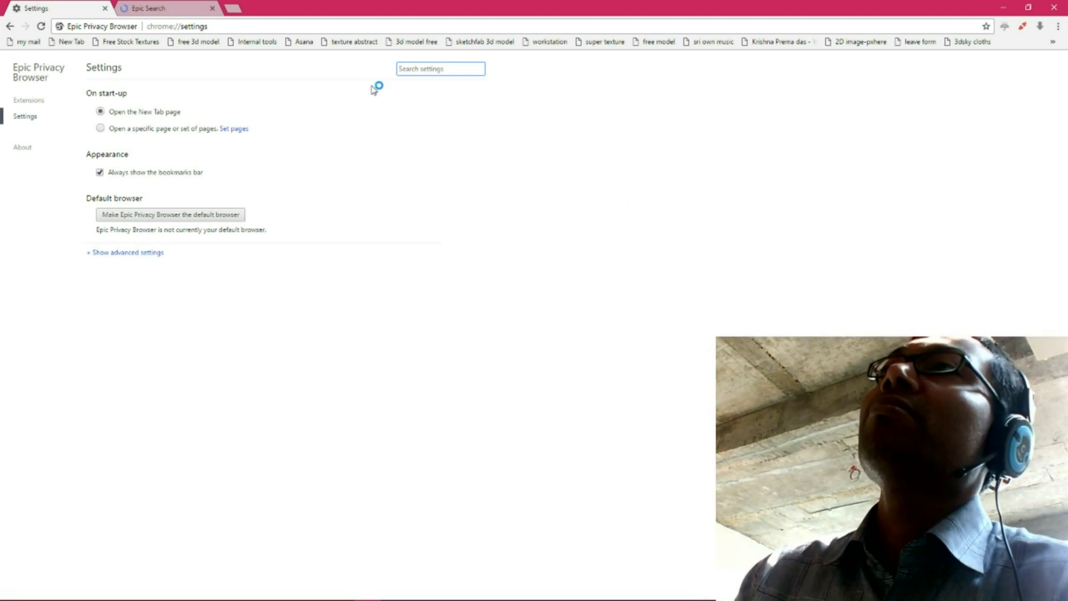
click(30, 121)
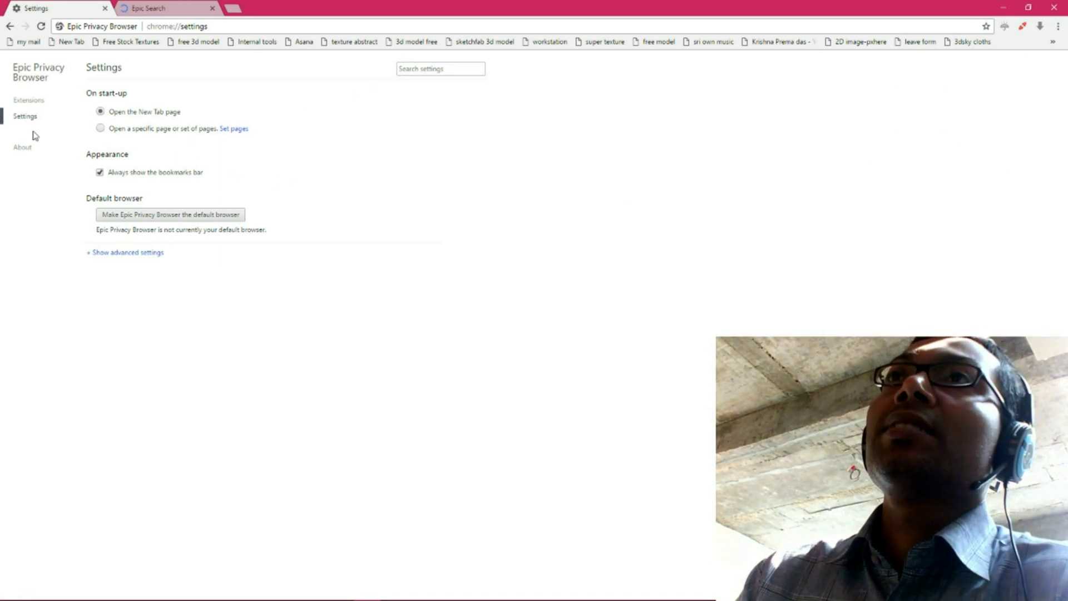
click(25, 149)
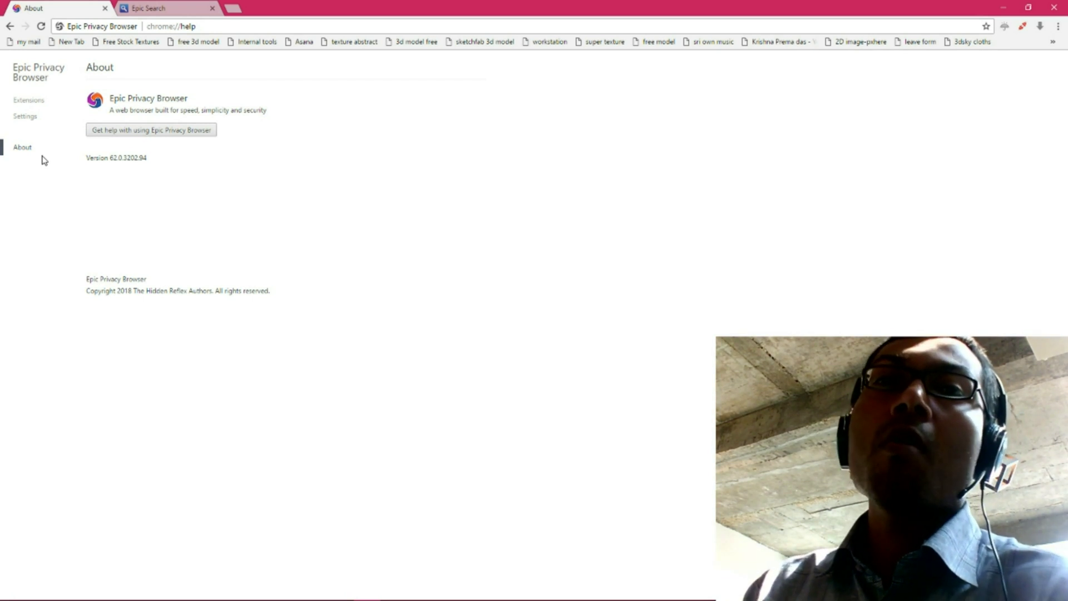
click(31, 119)
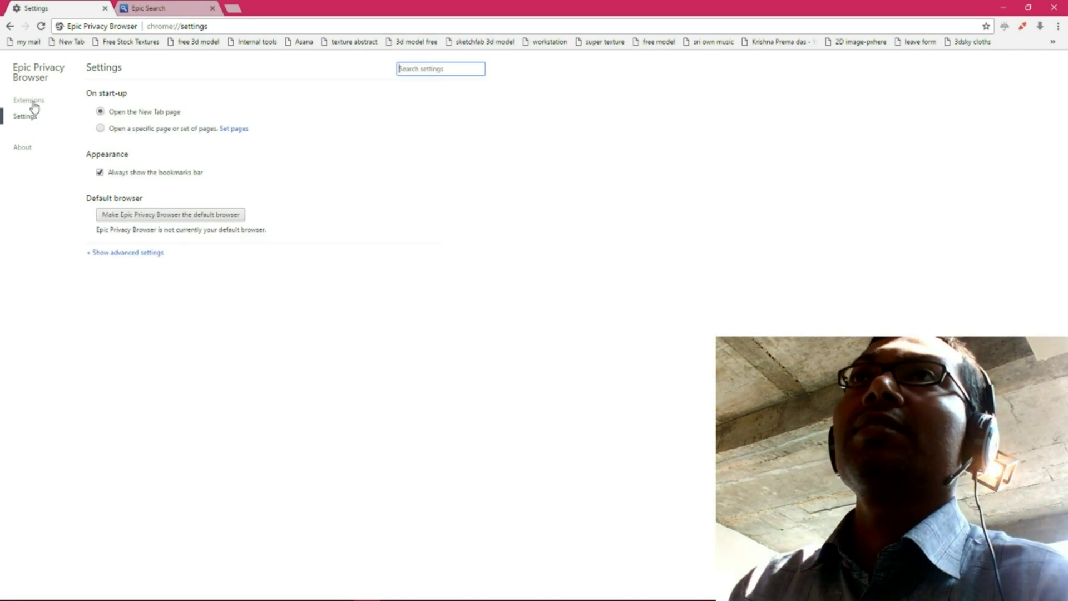
click(31, 101)
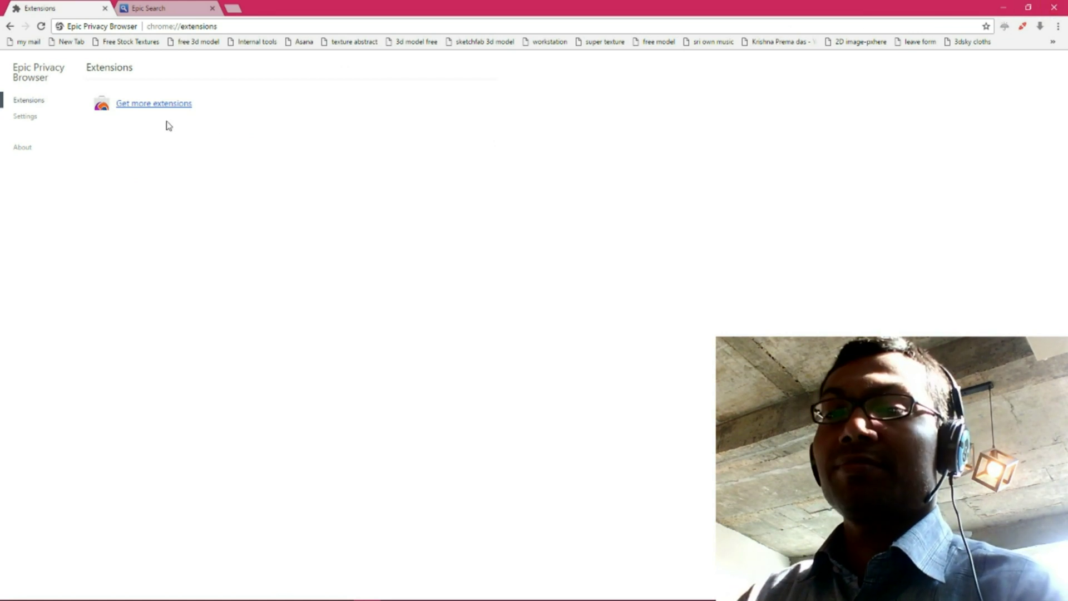
key(ctrl+w)
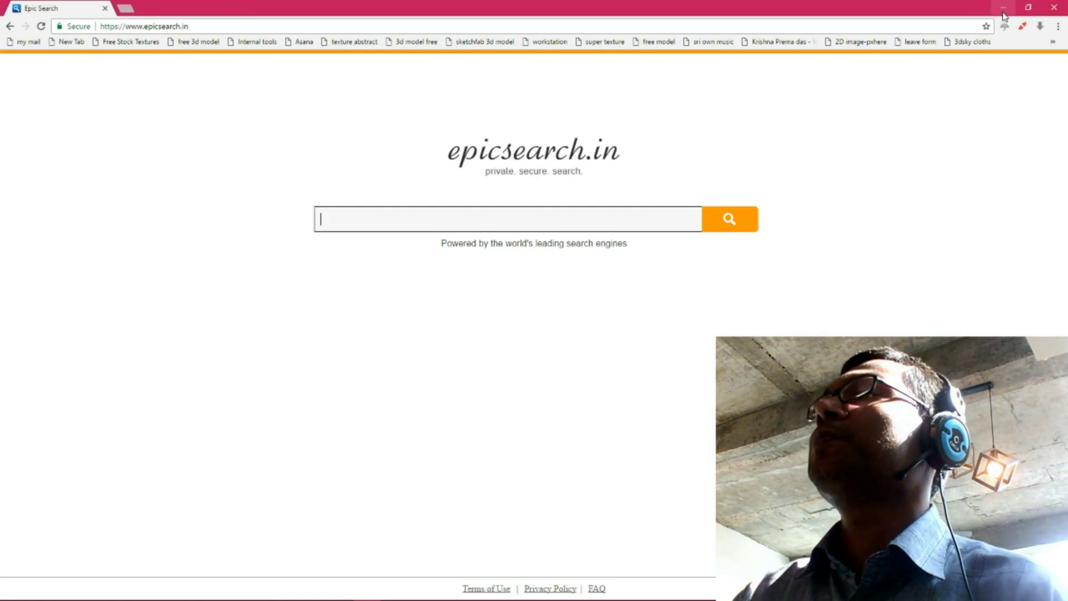